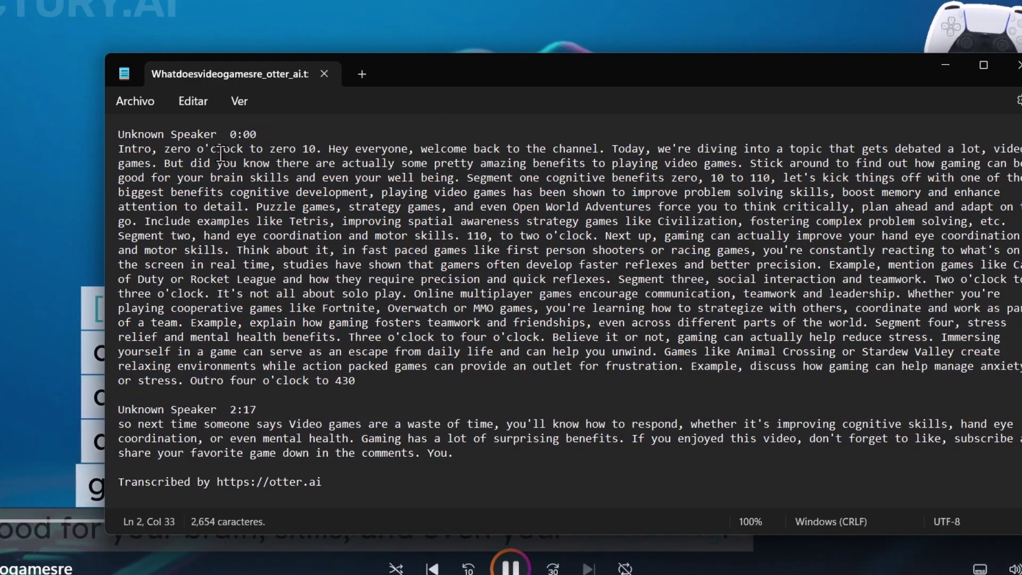
- Accept all of the site's cookies and go to the free sign-up plan options
drag(217, 148, 1015, 150)
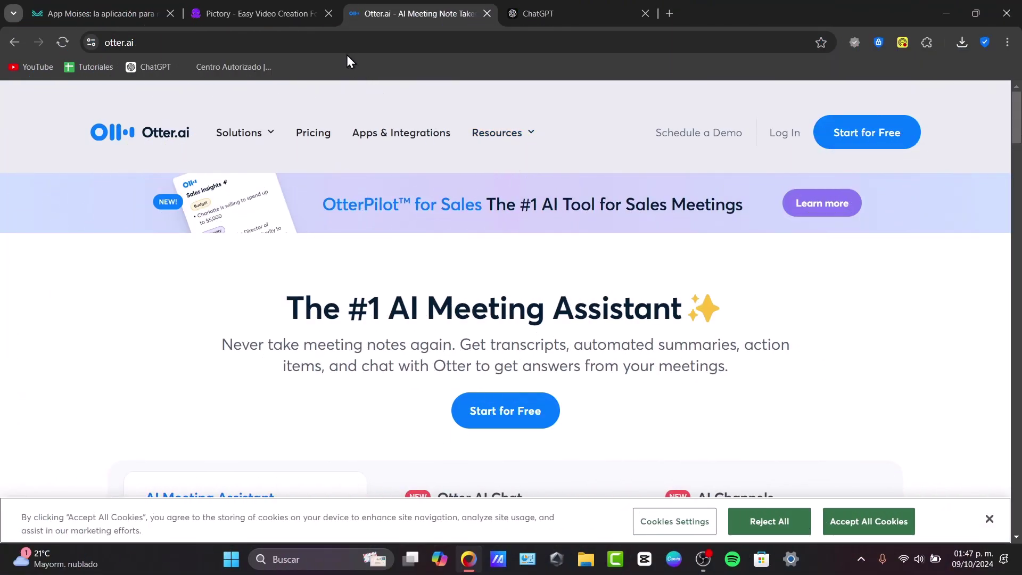
mouse_move(327, 11)
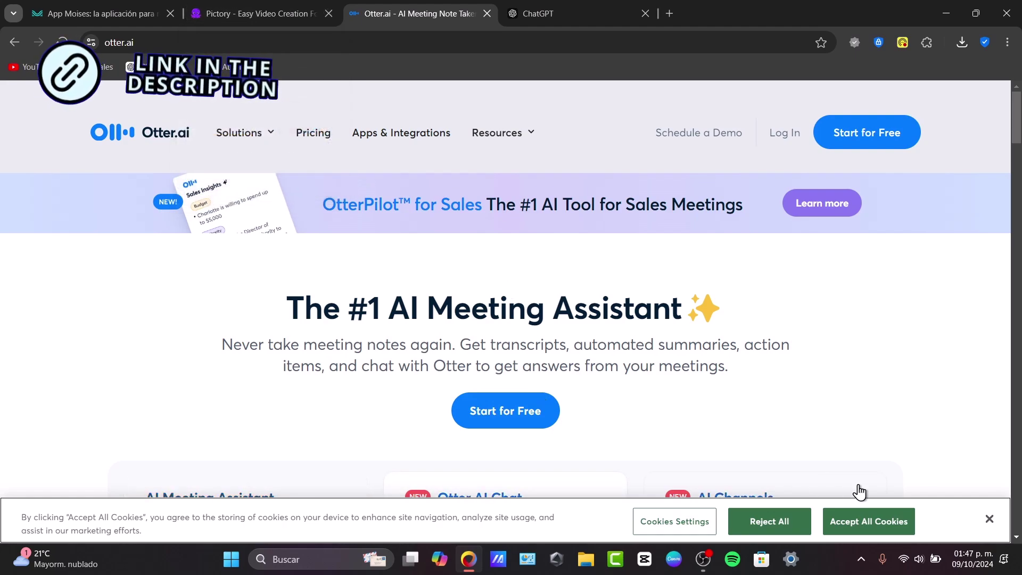
click(873, 521)
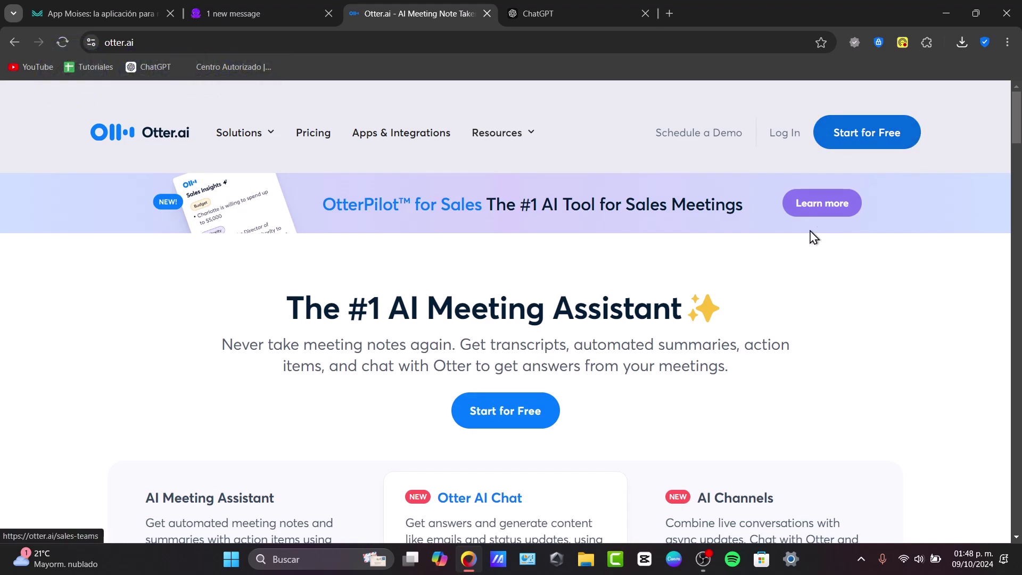
click(512, 421)
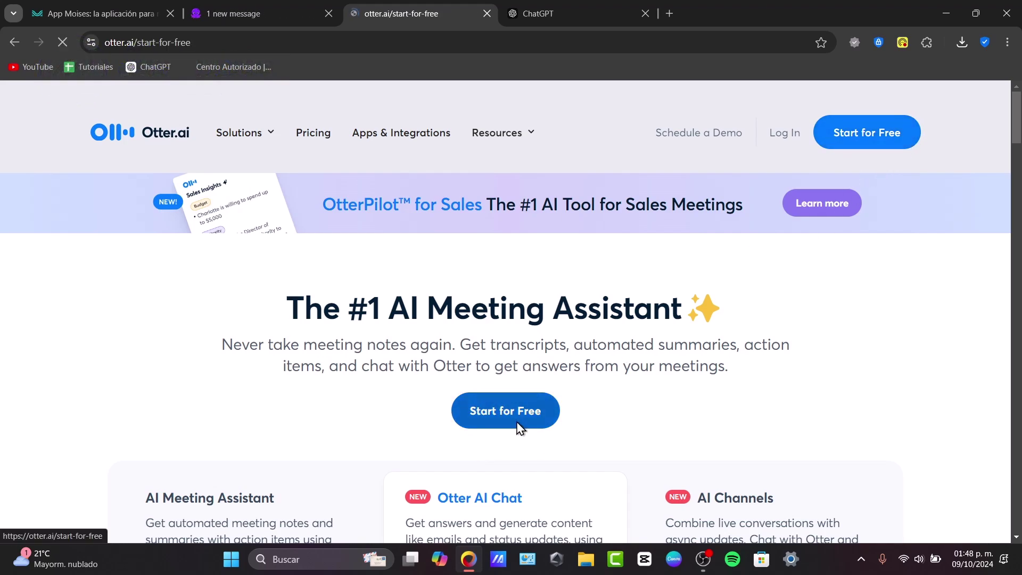
- Review the free Basic plan's features: teammates, Zoom/MS Teams meetings, and transcription and import limits
scroll(519, 427, down, 3)
scroll(519, 428, down, 1)
scroll(513, 429, up, 4)
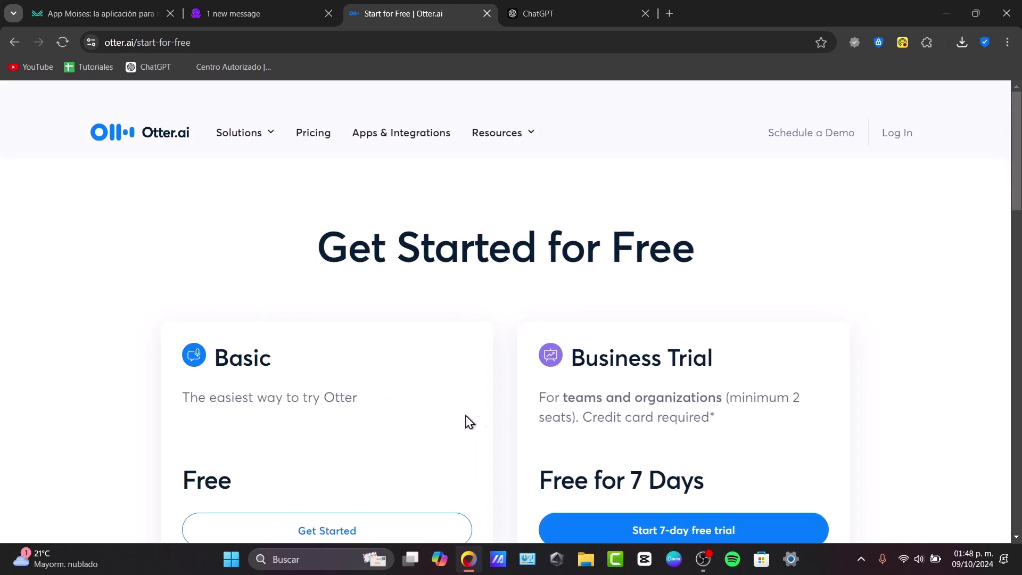
scroll(467, 420, down, 4)
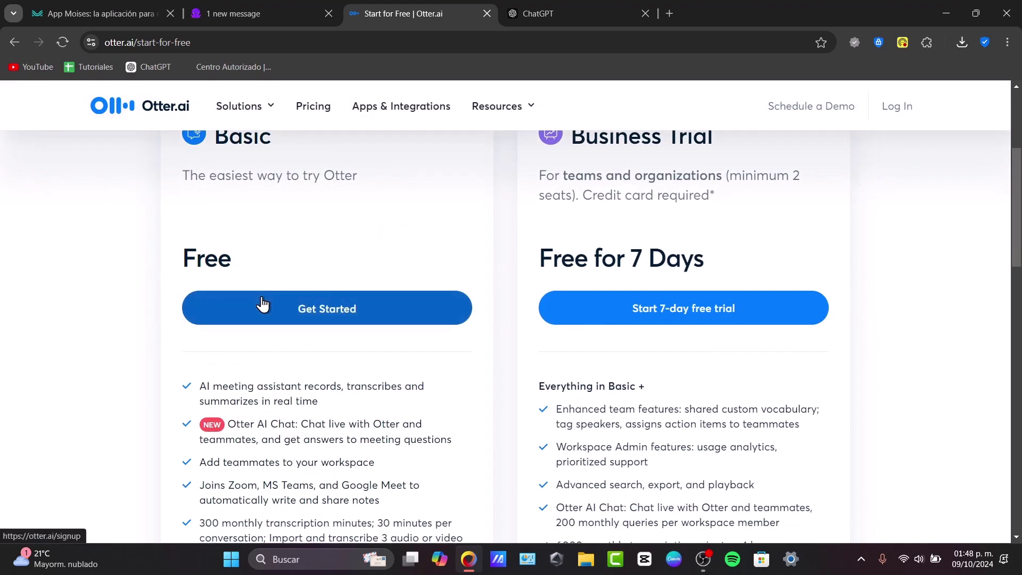
scroll(262, 304, down, 4)
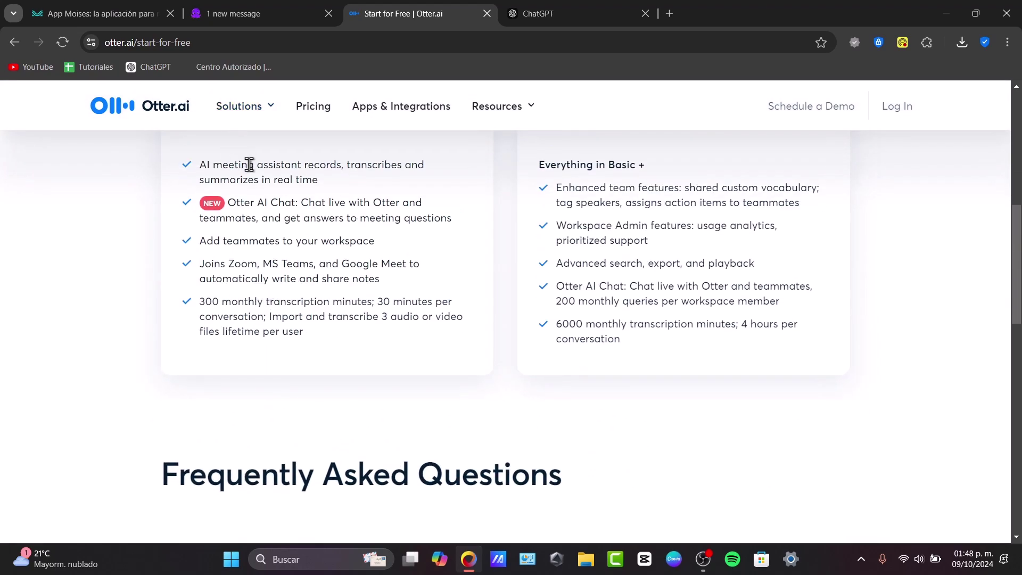
drag(249, 165, 354, 204)
drag(223, 241, 307, 241)
drag(229, 262, 272, 262)
drag(231, 301, 426, 334)
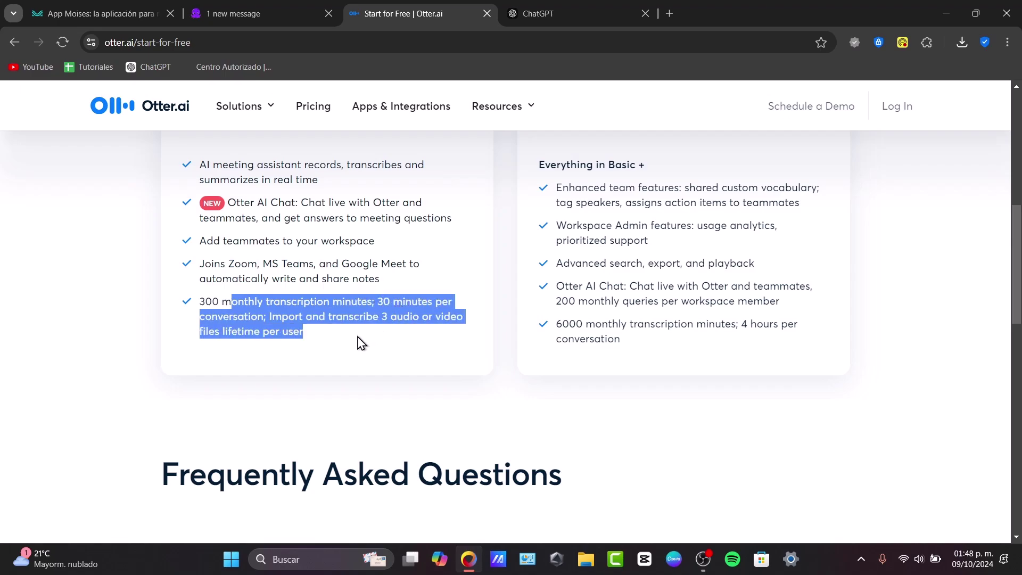
- Compare the Business Trial's team features and its 6000 monthly minutes
scroll(361, 343, up, 8)
scroll(361, 344, down, 7)
scroll(362, 343, up, 7)
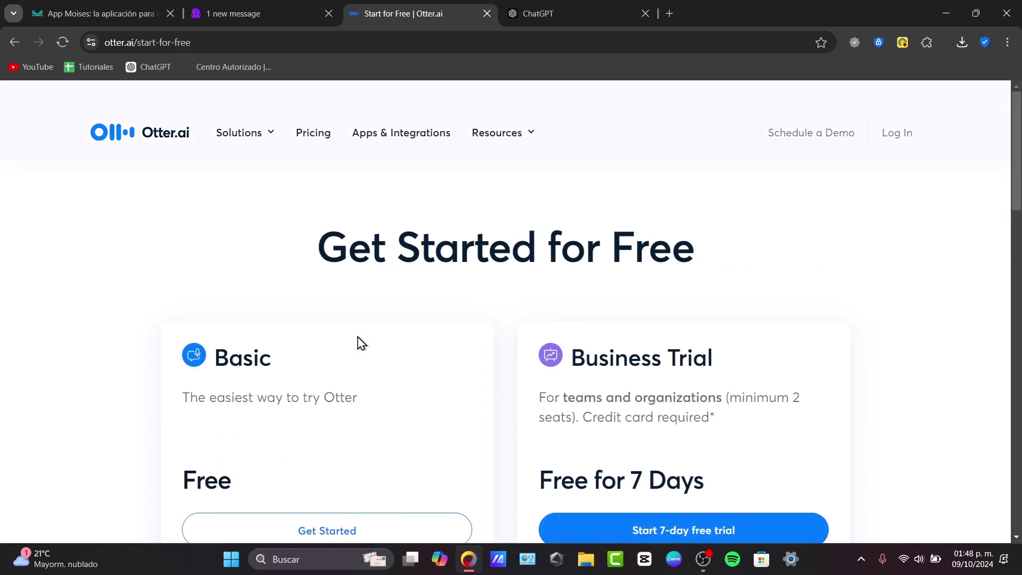
scroll(961, 306, down, 7)
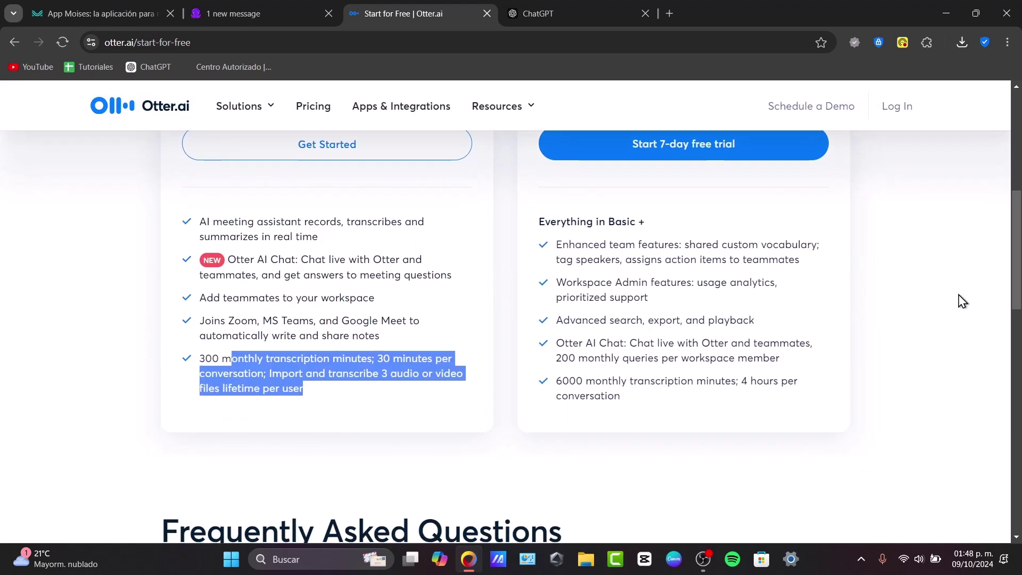
drag(607, 245, 705, 248)
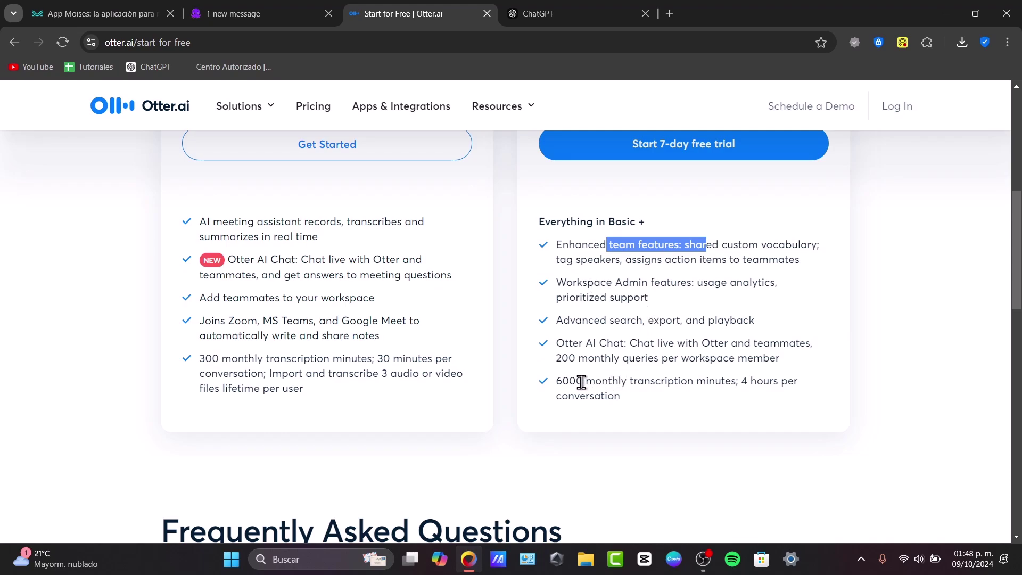
drag(556, 381, 593, 381)
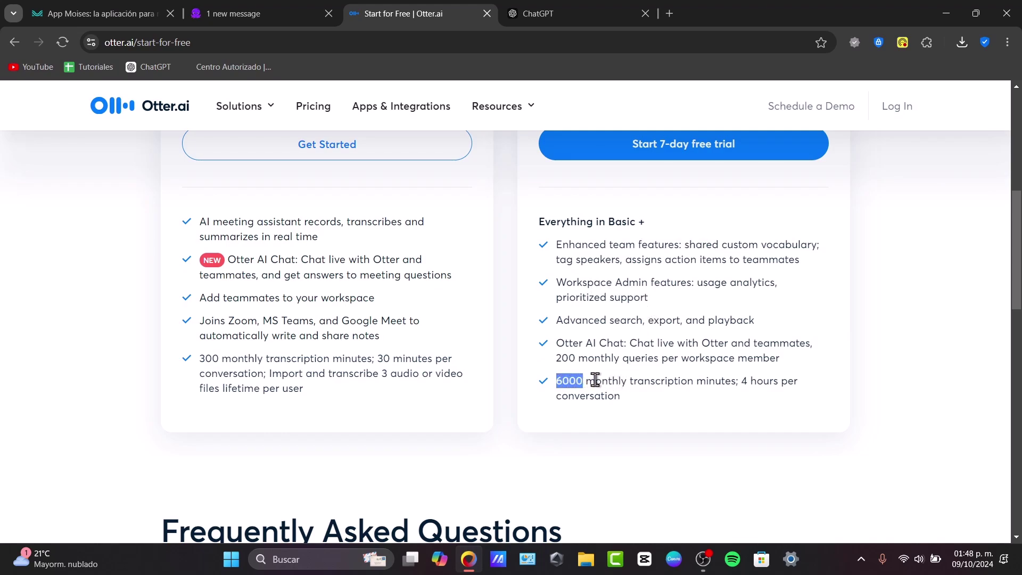
scroll(650, 413, up, 3)
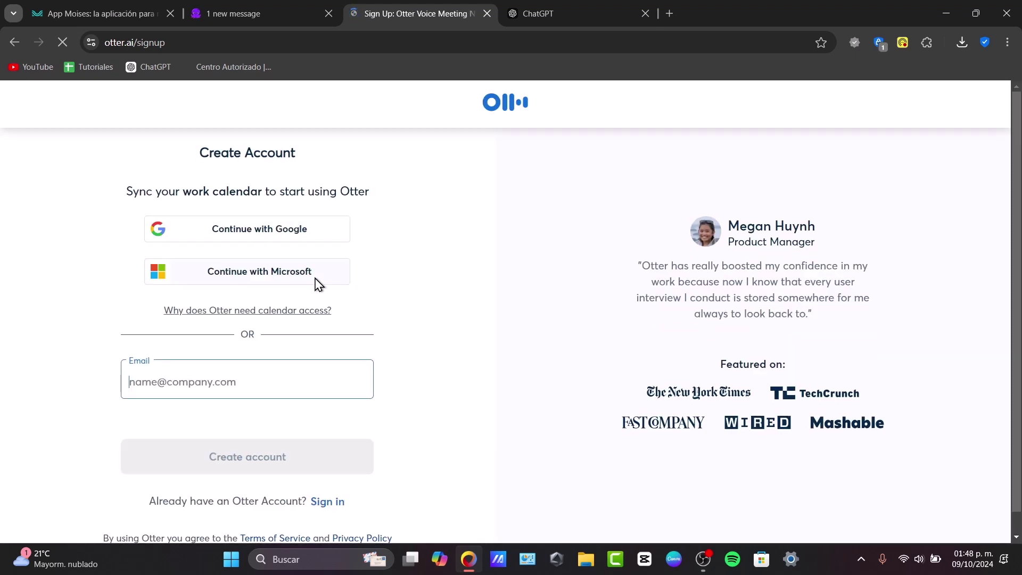
- Sign up with the first Google account, confirming the sign-in and granting Otter access
click(292, 243)
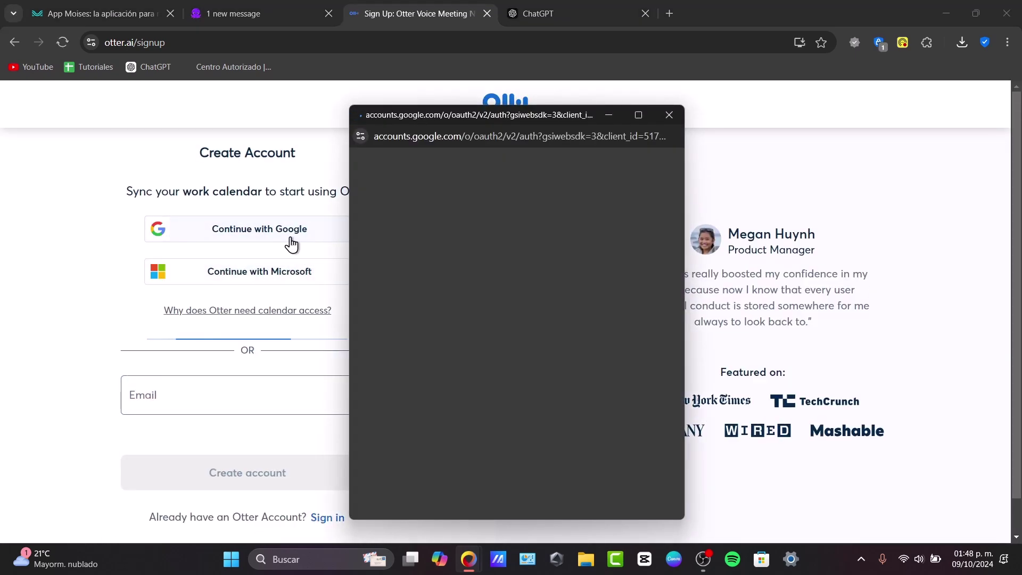
click(508, 341)
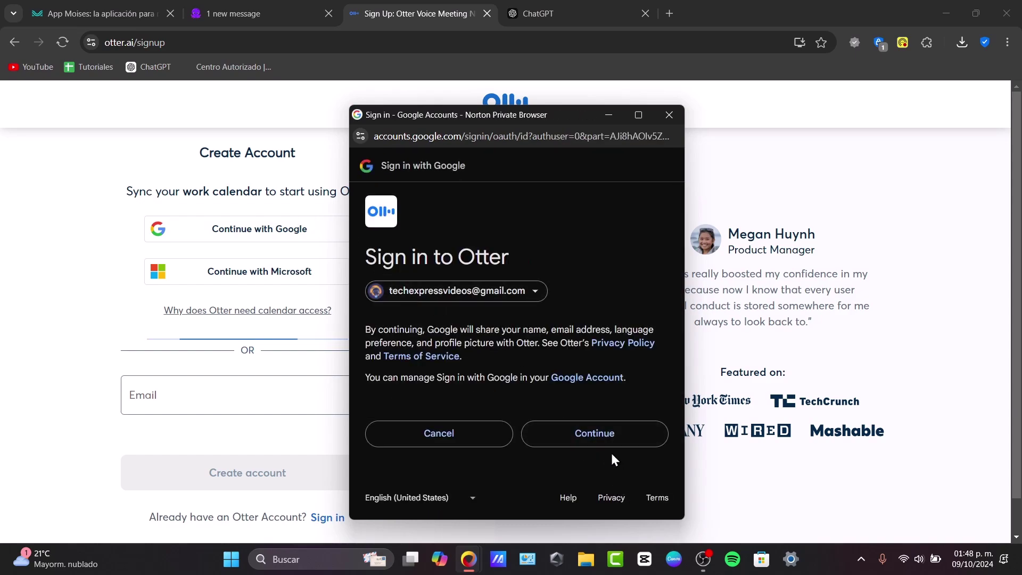
click(606, 443)
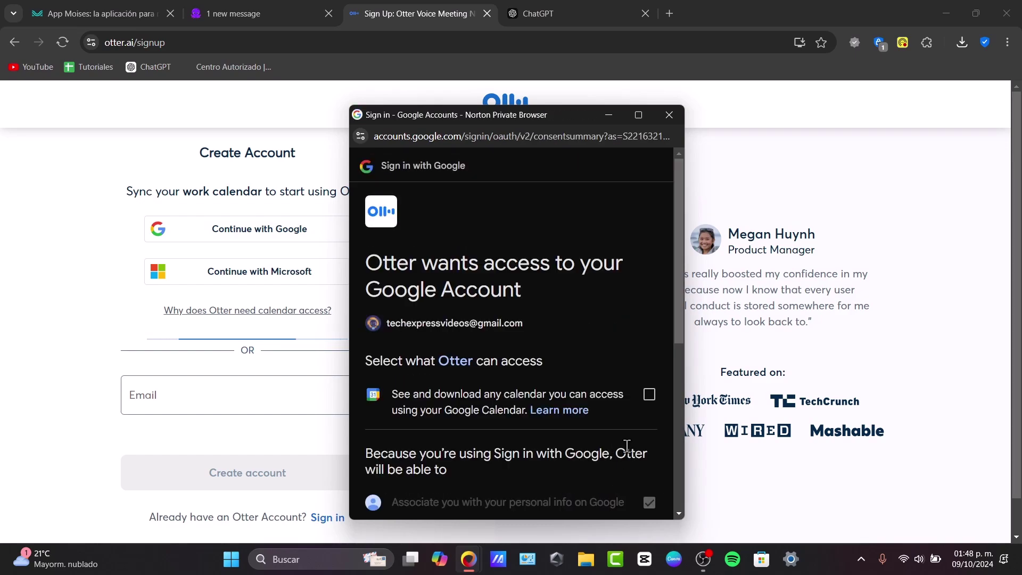
scroll(650, 298, down, 5)
click(614, 450)
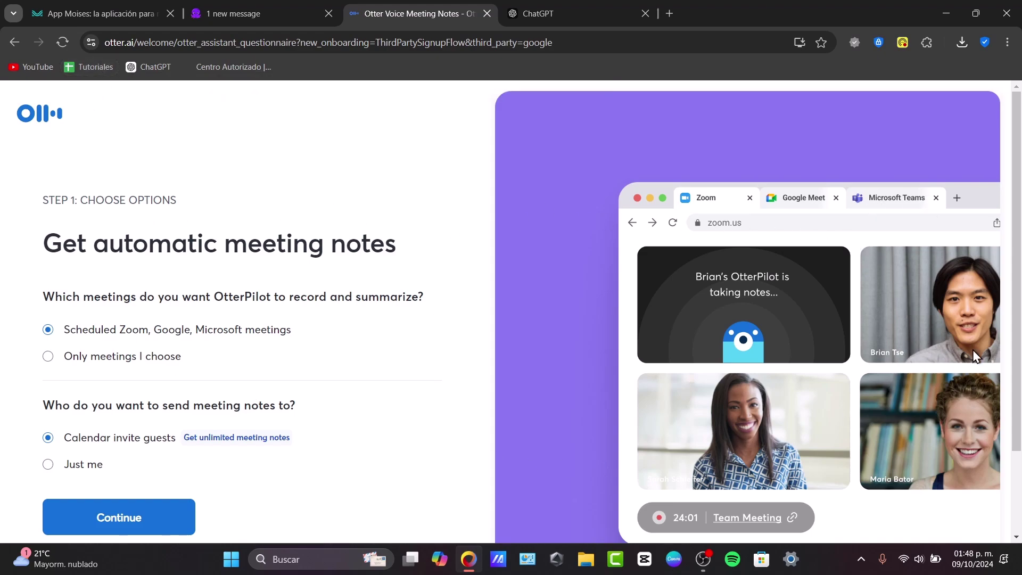
- Set OtterPilot to record only meetings I choose and send notes just to me
scroll(870, 488, down, 2)
scroll(867, 483, up, 2)
scroll(809, 338, down, 2)
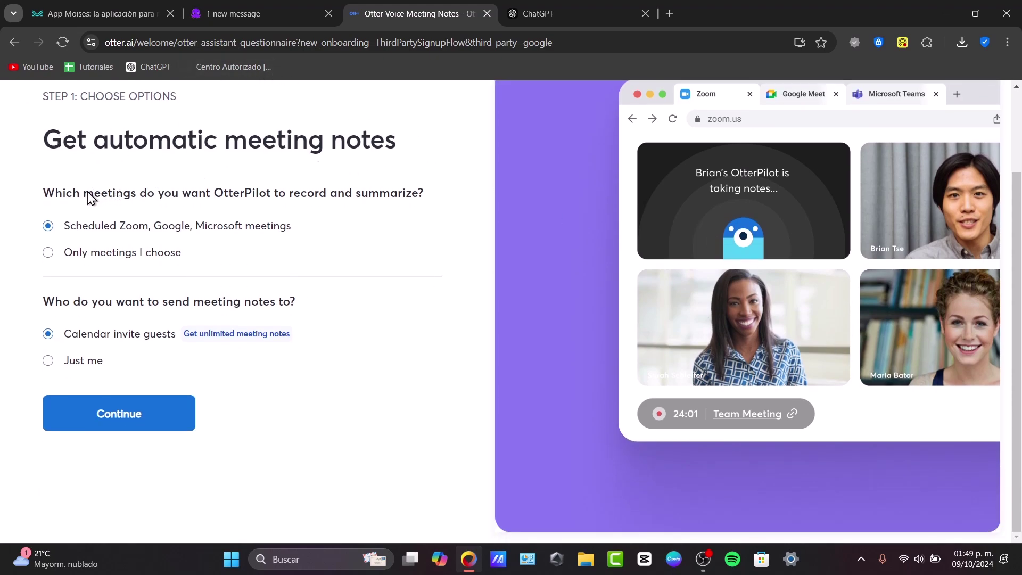
drag(87, 195, 434, 203)
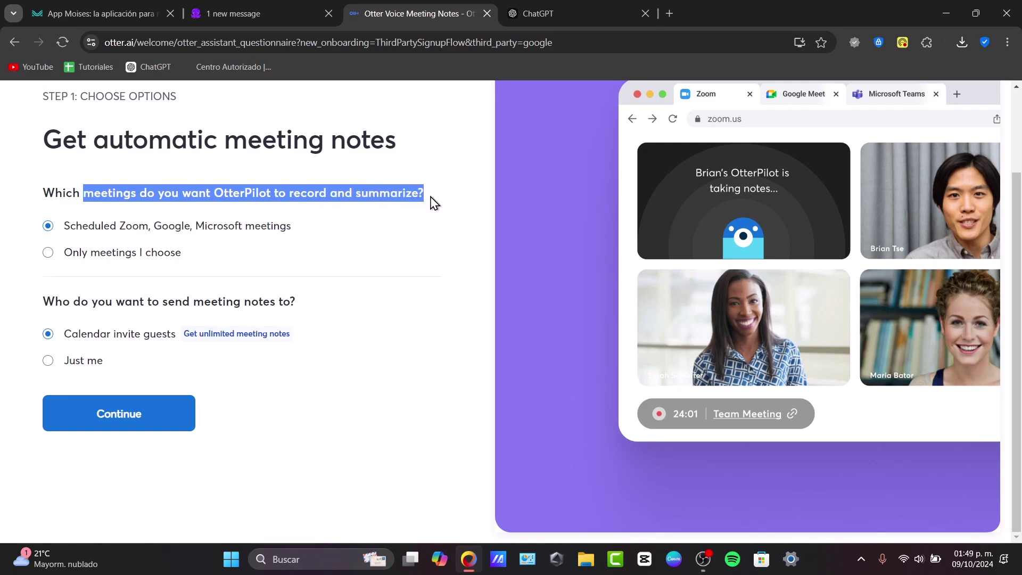
click(400, 216)
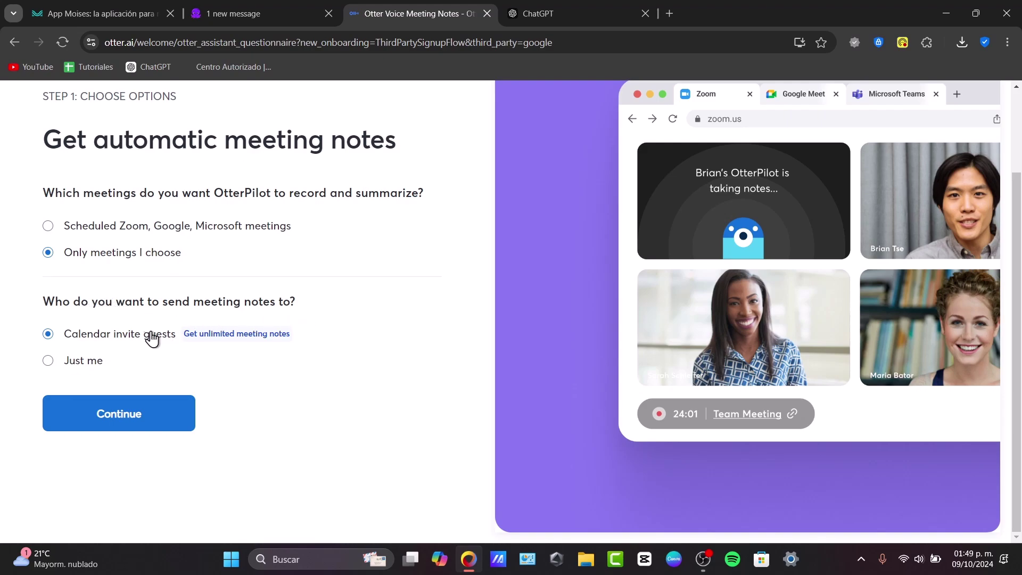
click(92, 365)
click(119, 414)
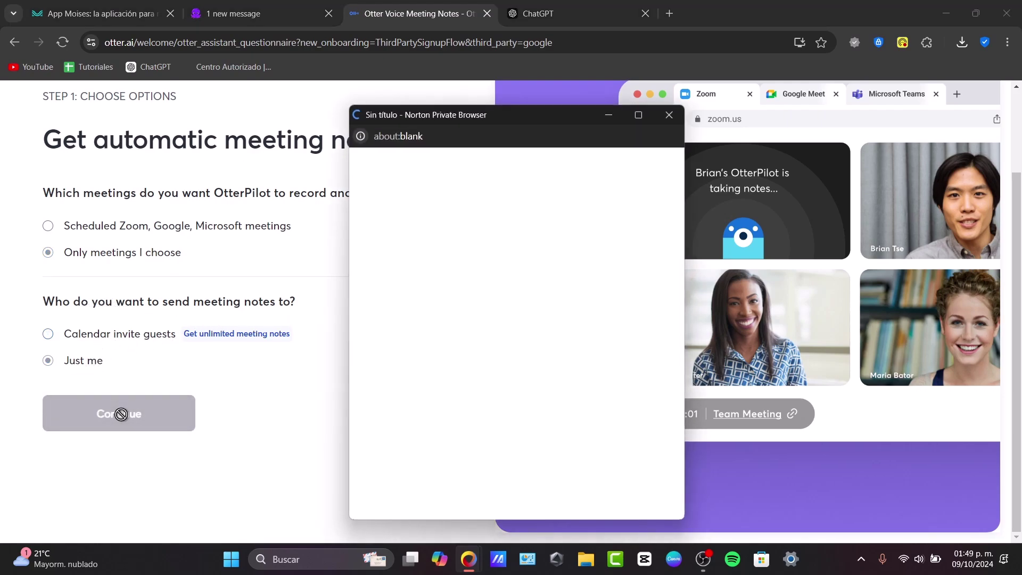
- Reconnect the first Google account and grant Otter the requested calendar access
click(513, 340)
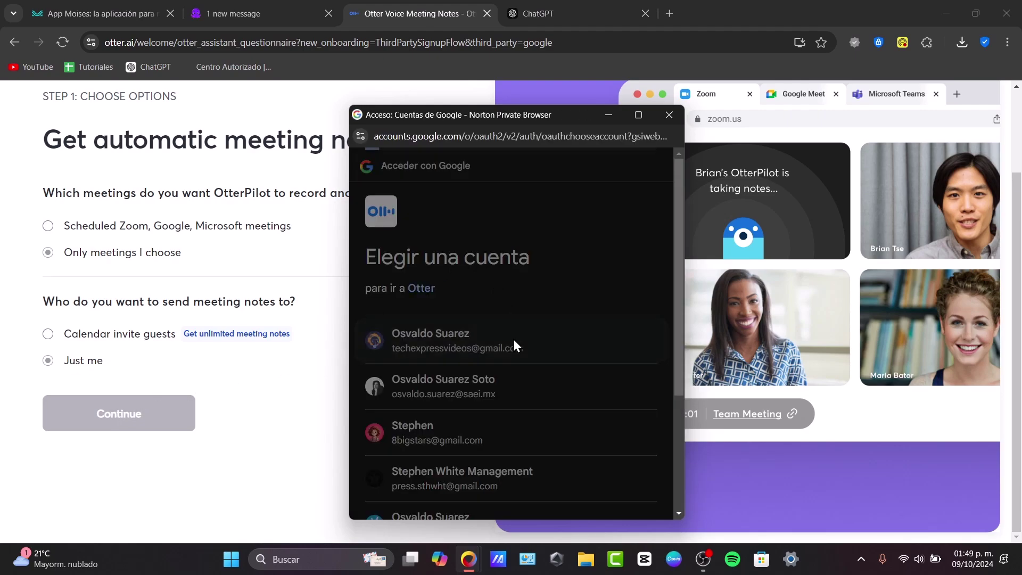
click(563, 443)
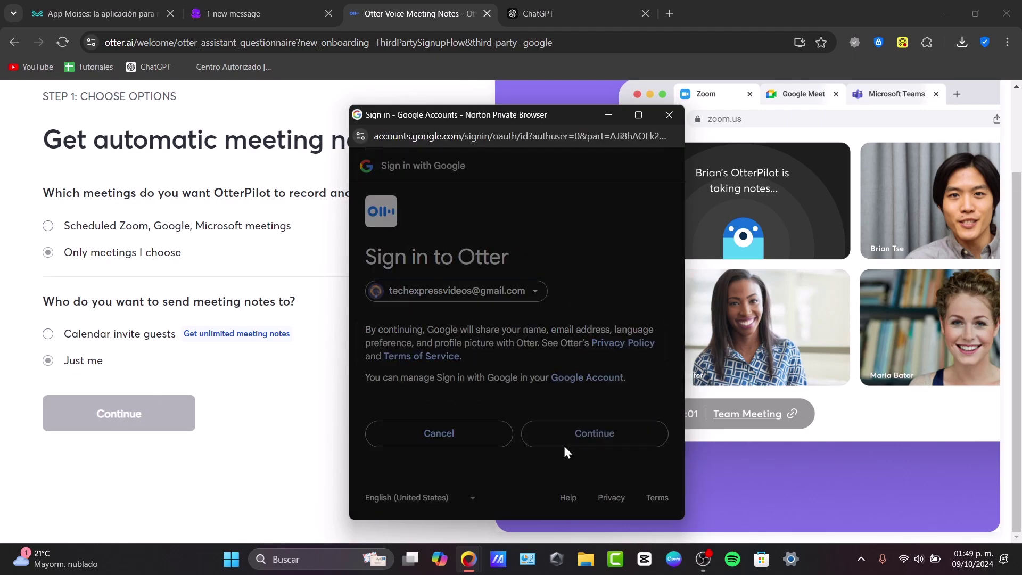
scroll(563, 439, down, 4)
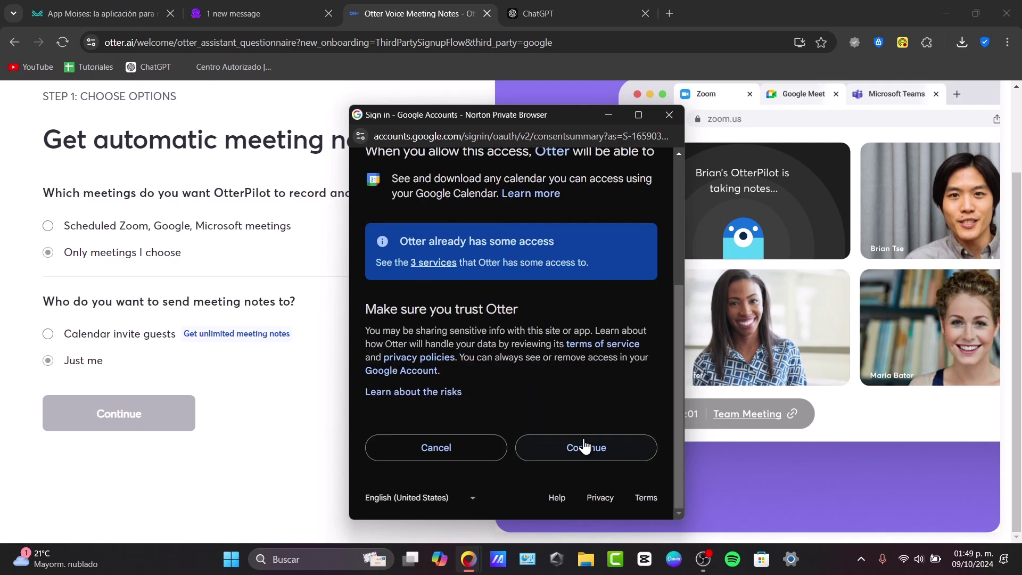
click(588, 449)
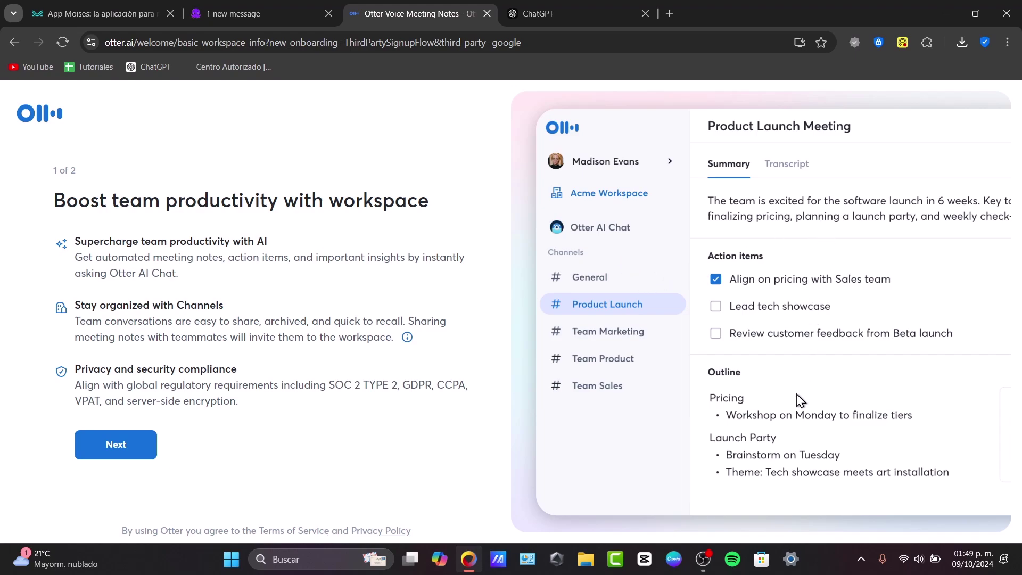
click(147, 440)
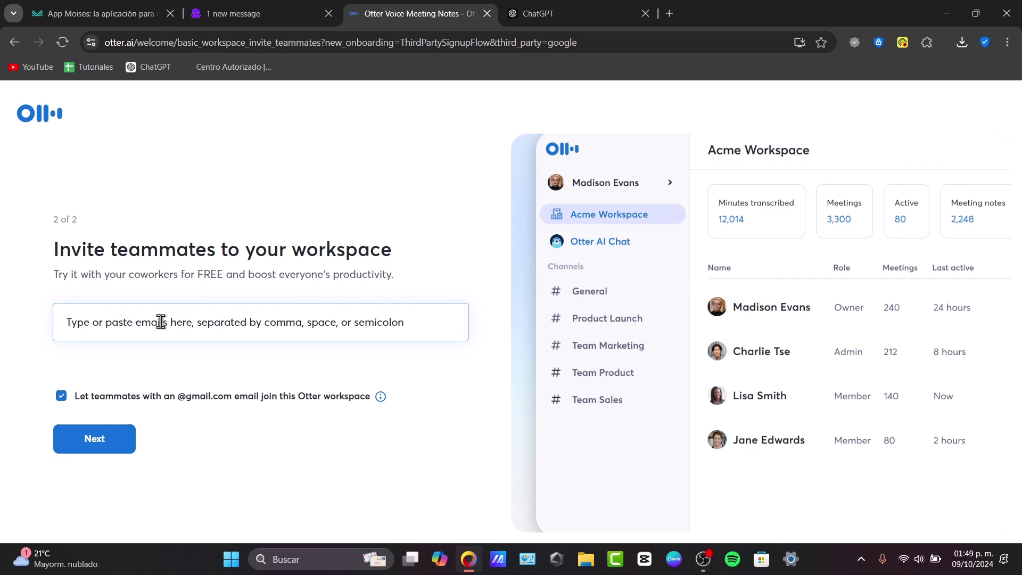
click(161, 396)
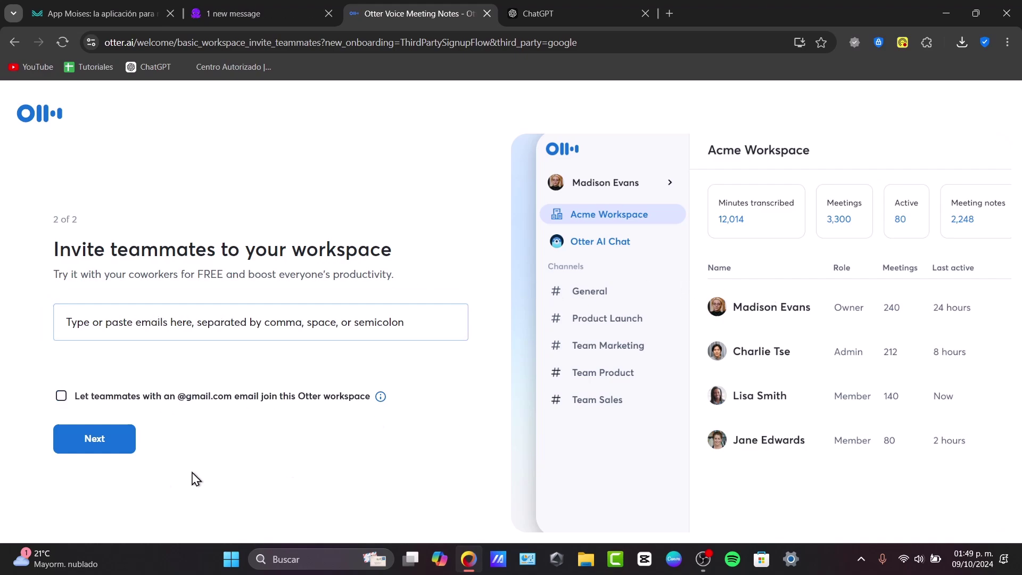
click(113, 446)
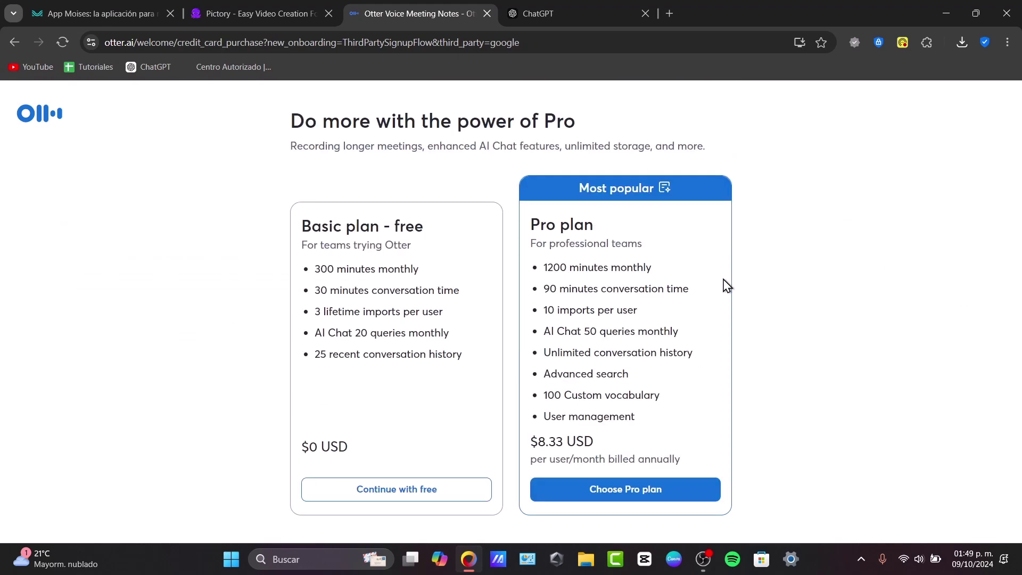
click(405, 505)
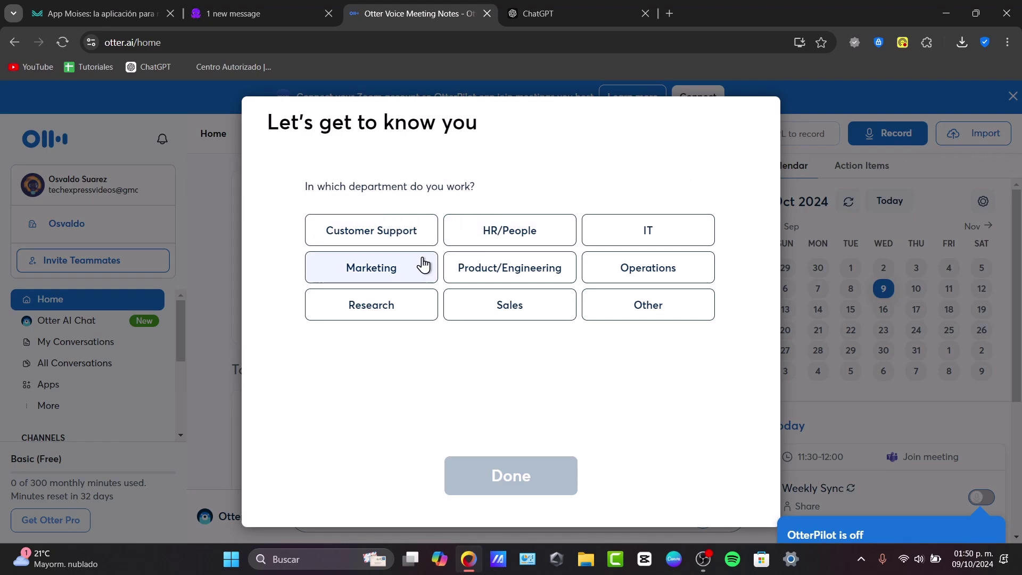
- Answer Marketing as department and Manager as role, submit, and close the Zoom banner
click(399, 273)
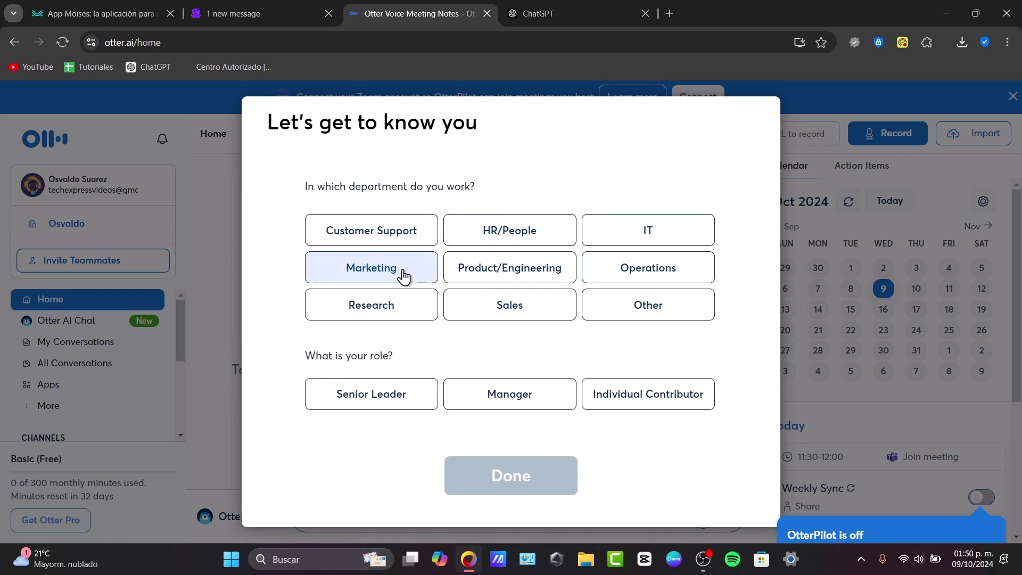
click(481, 404)
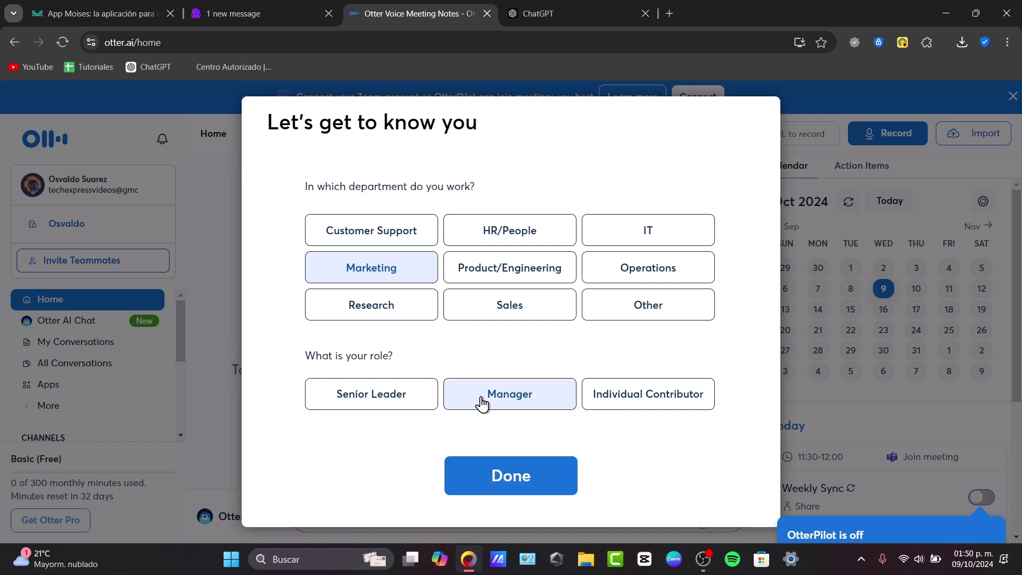
click(533, 468)
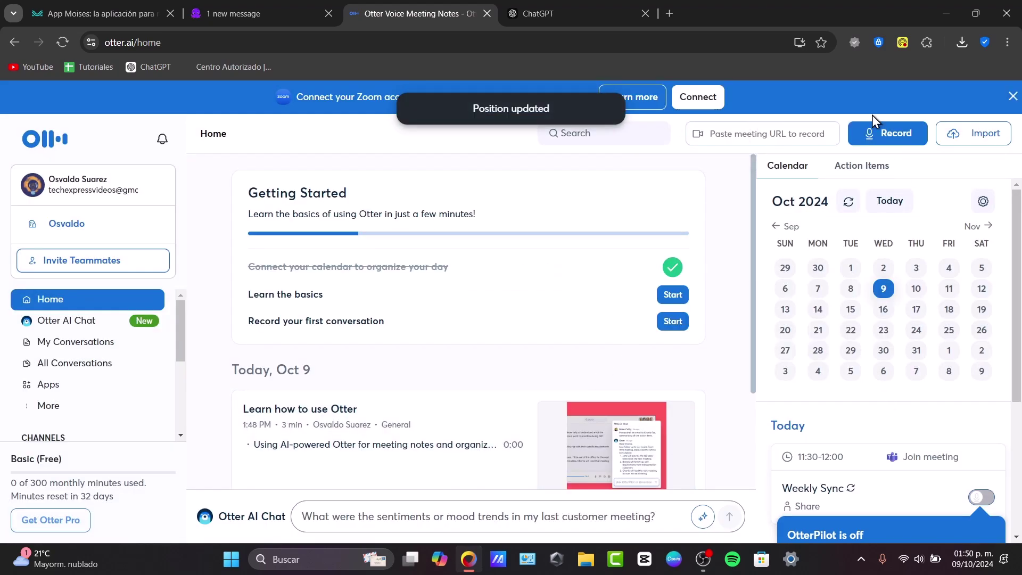
click(1013, 96)
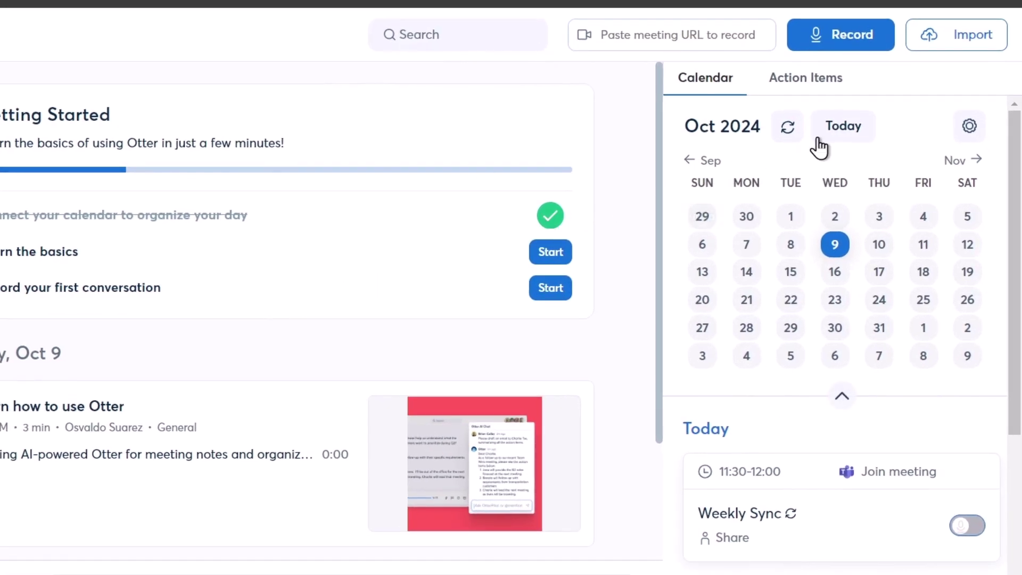
- Import the Whatdoesvideogamesre MP4 from the computer for transcription
click(982, 40)
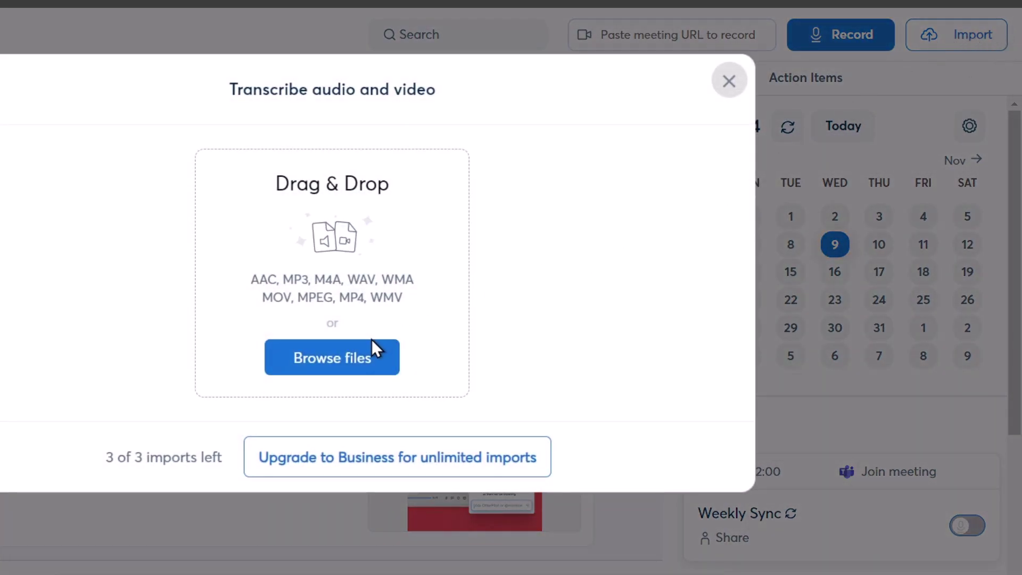
click(373, 352)
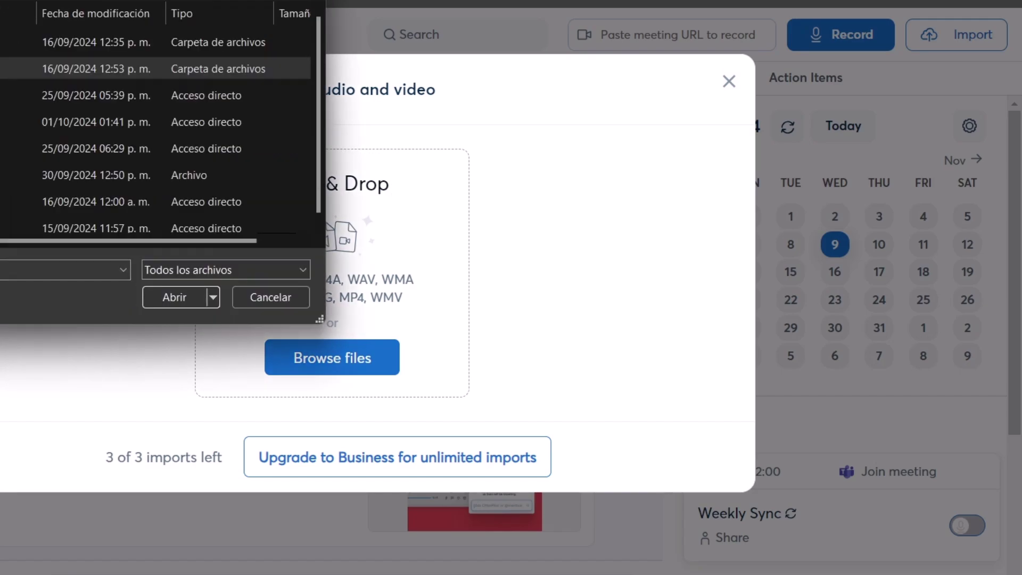
click(181, 305)
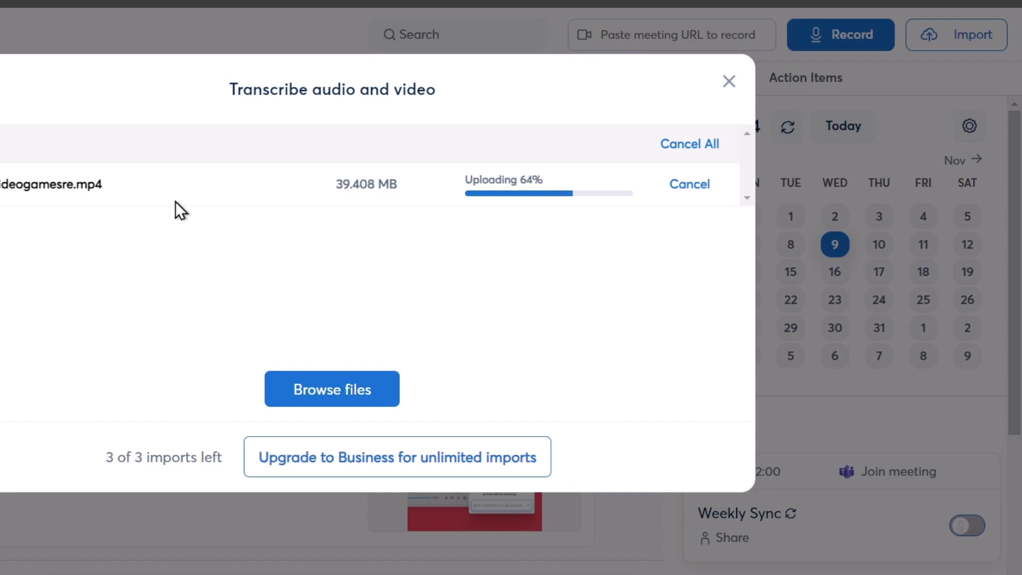
- Preview the Whatdoesvideogamesre video from the Descargas folder, then close it and the file browser
key(super+e)
click(69, 204)
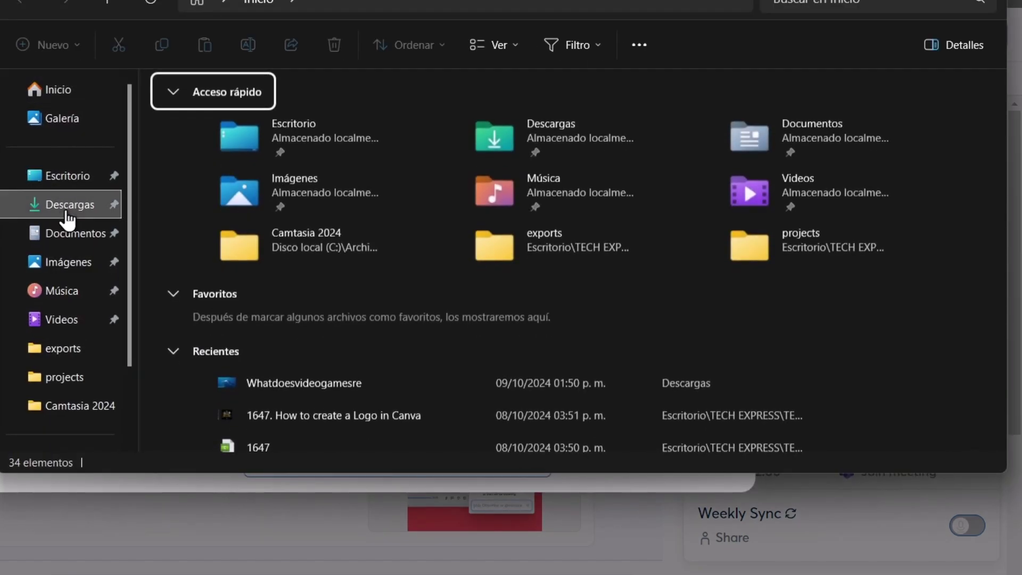
click(288, 133)
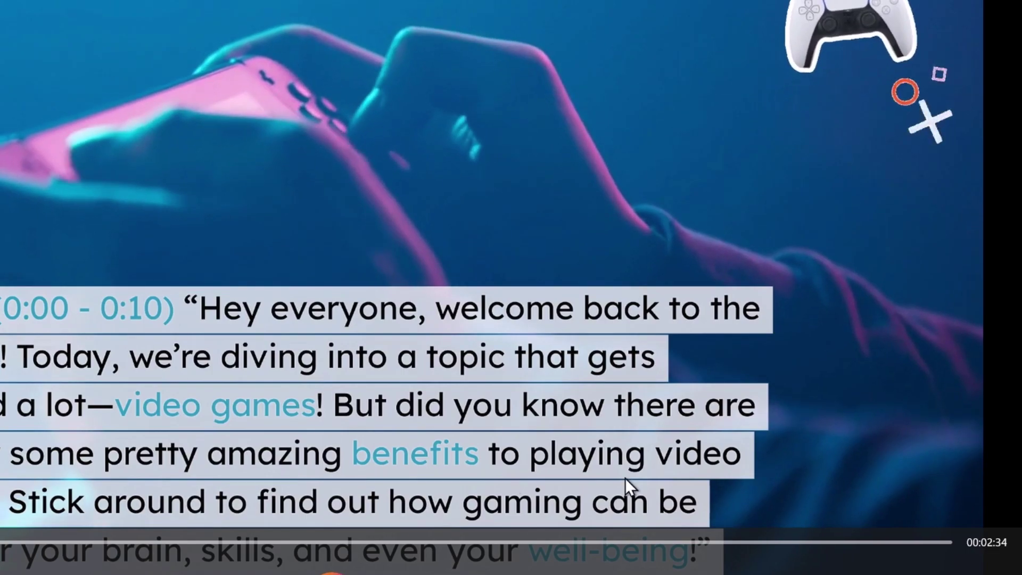
key(alt+F4)
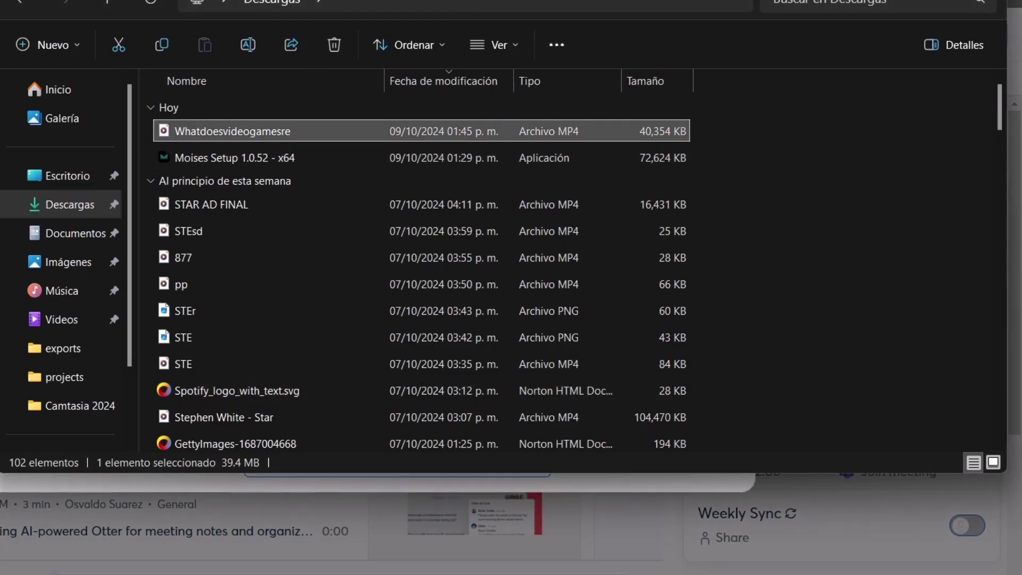
key(alt+F4)
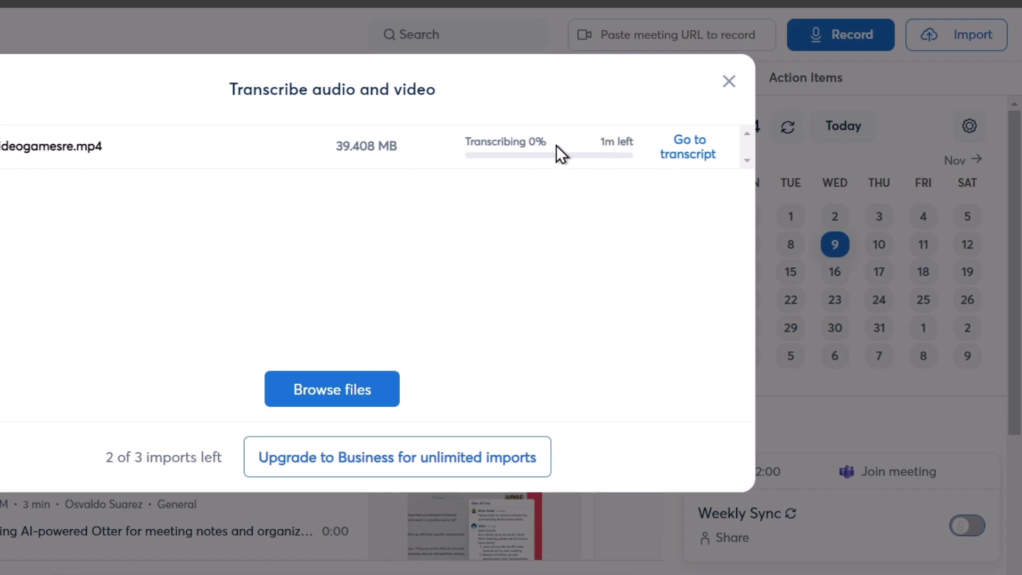
- Follow the transcription status and time remaining, then open the finished transcript
drag(466, 144, 531, 144)
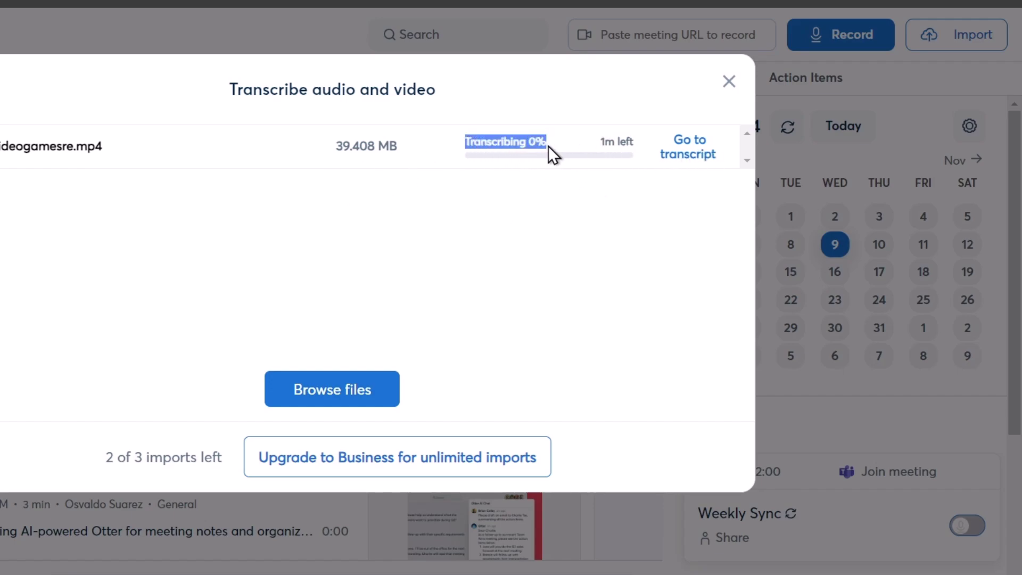
drag(598, 144, 633, 141)
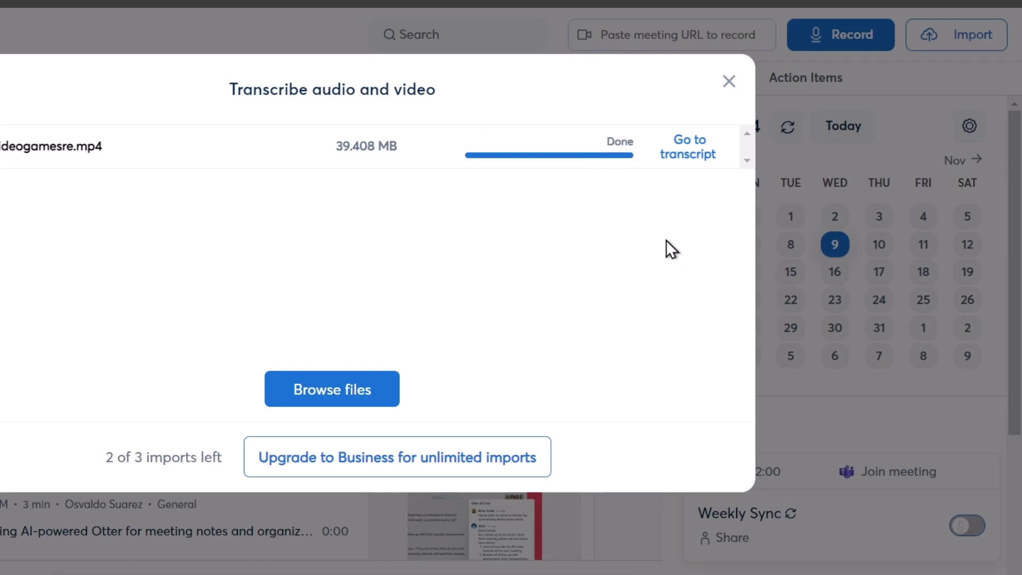
click(678, 149)
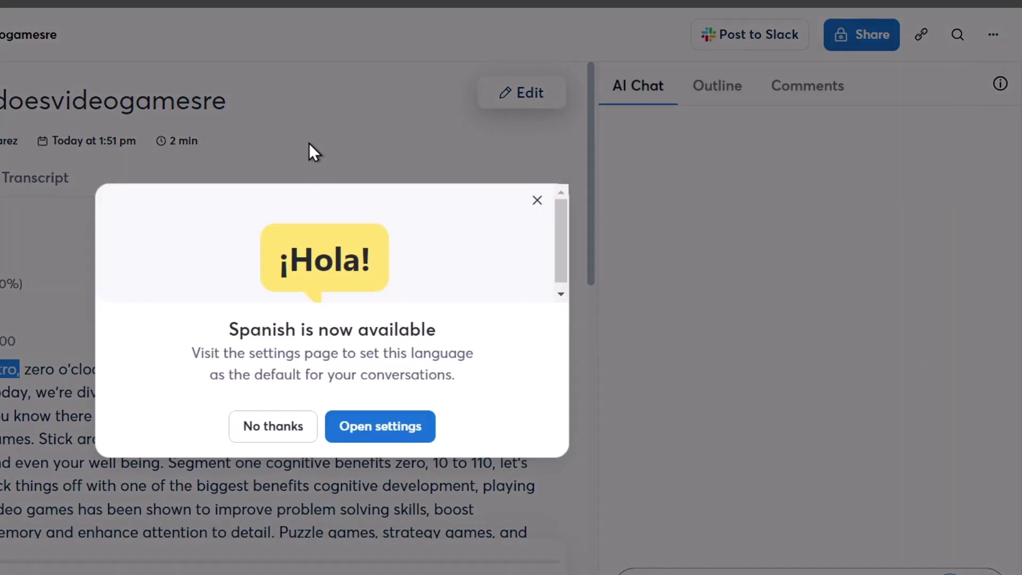
- Dismiss the processing notice, decline the Spanish offer, and step through and close the tour tips
click(267, 424)
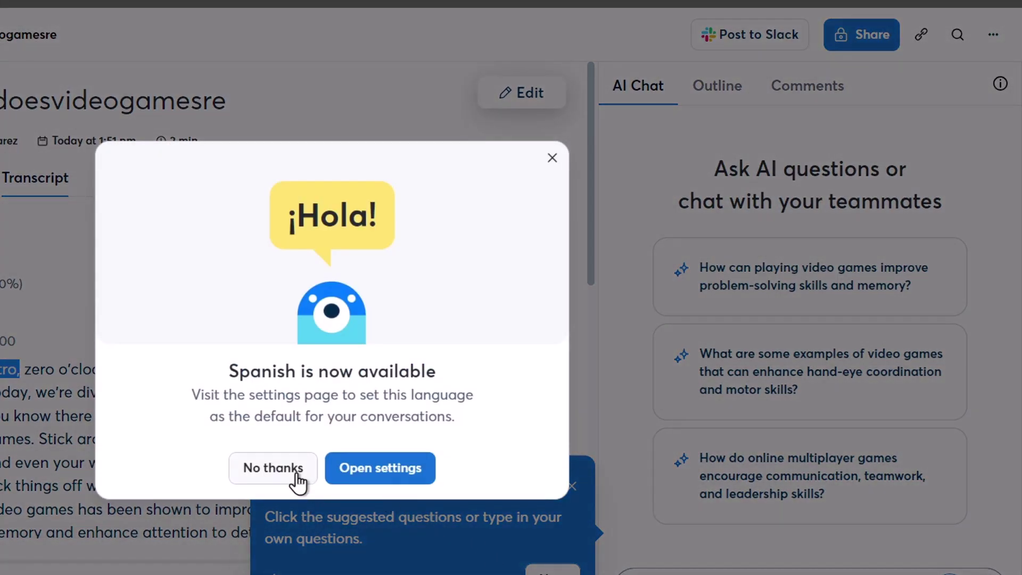
click(273, 468)
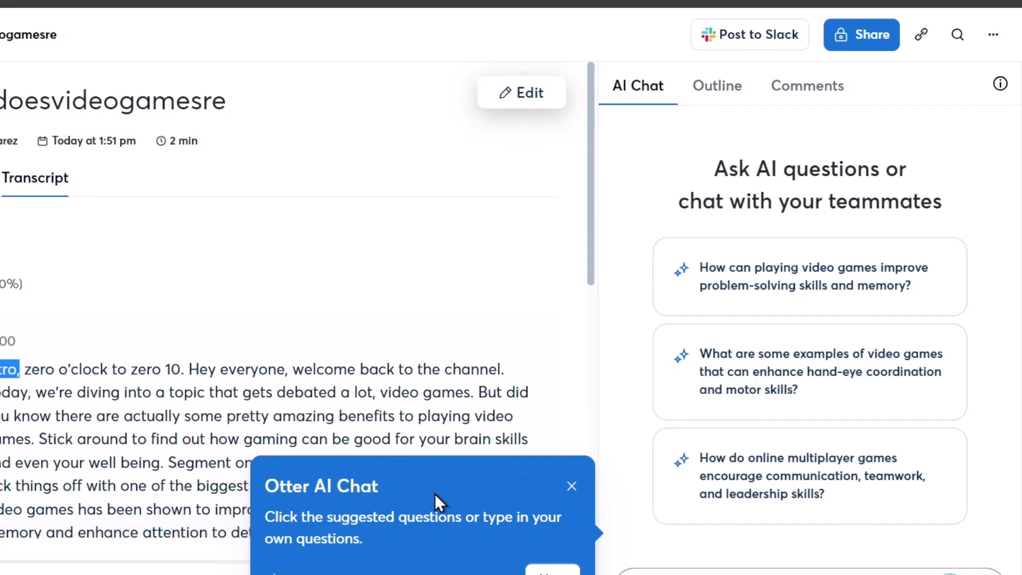
click(552, 570)
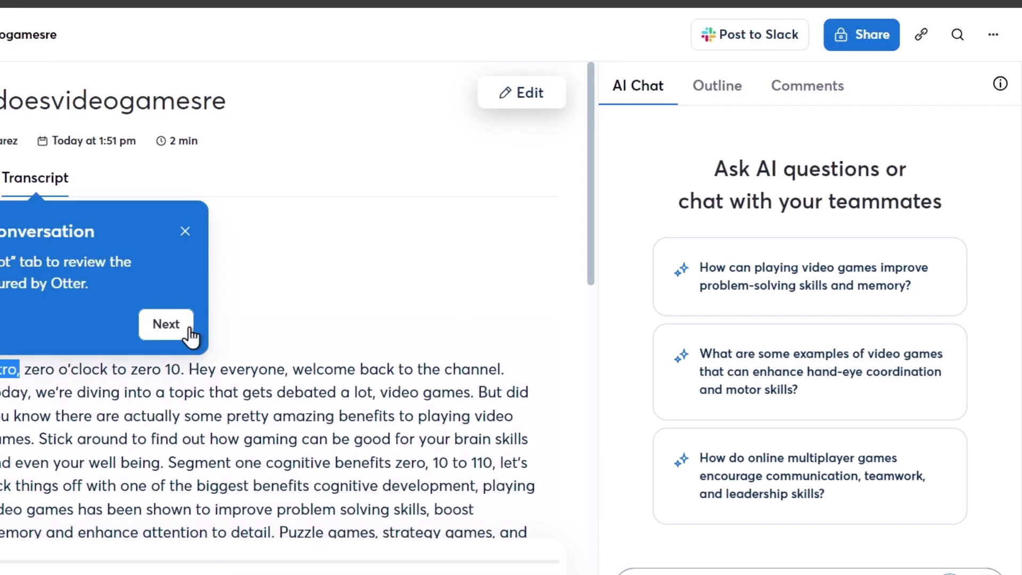
click(190, 331)
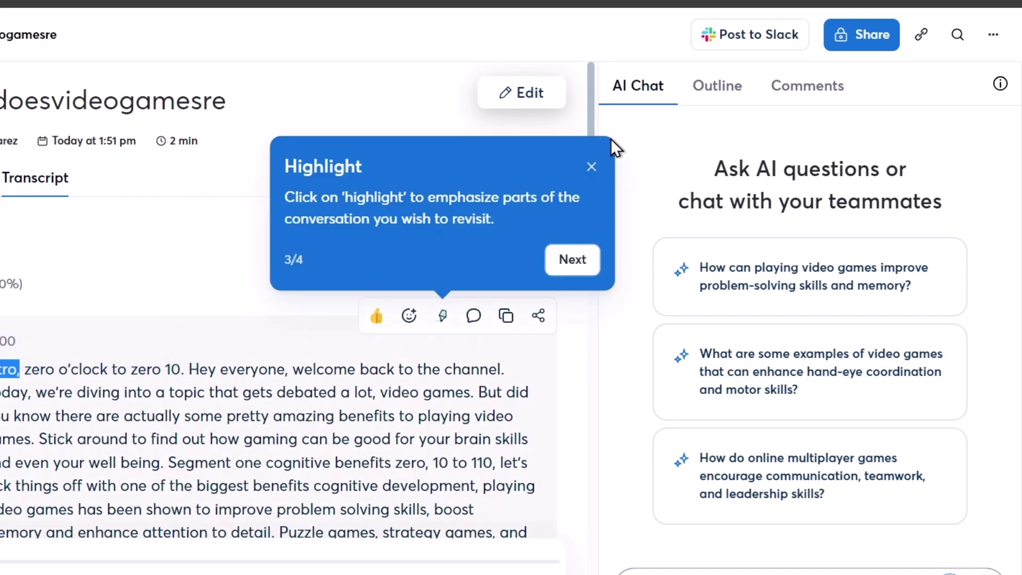
click(592, 161)
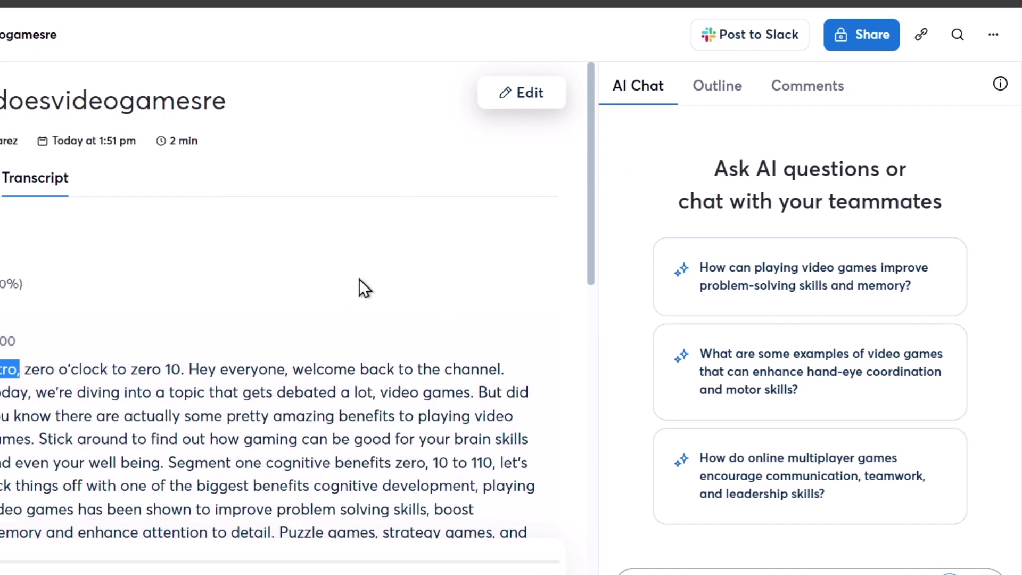
drag(594, 157, 537, 248)
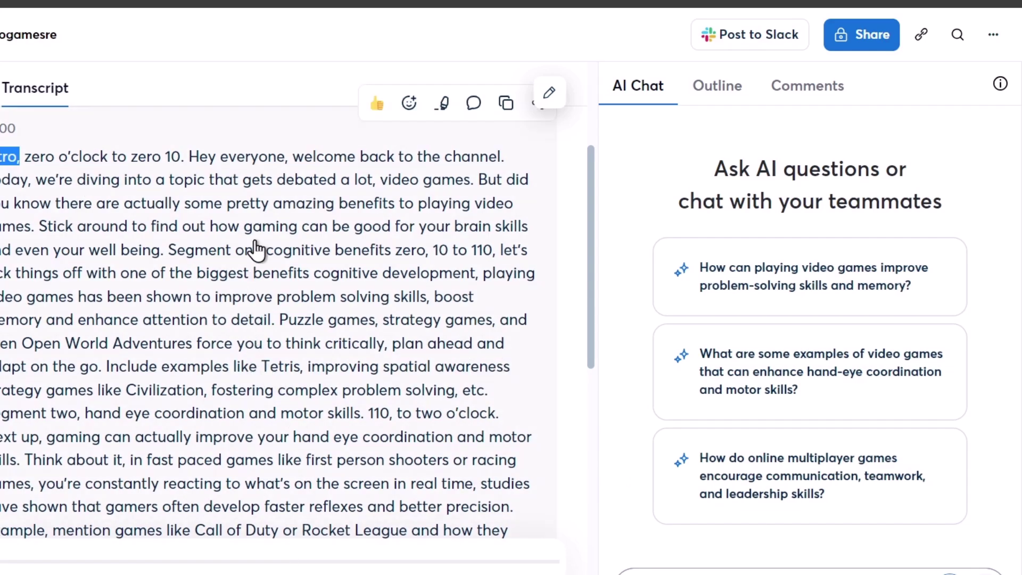
- Play back the 'Stick around', 'Segment one' and 'Think about it' passages, pausing between, then scroll to the end
click(317, 230)
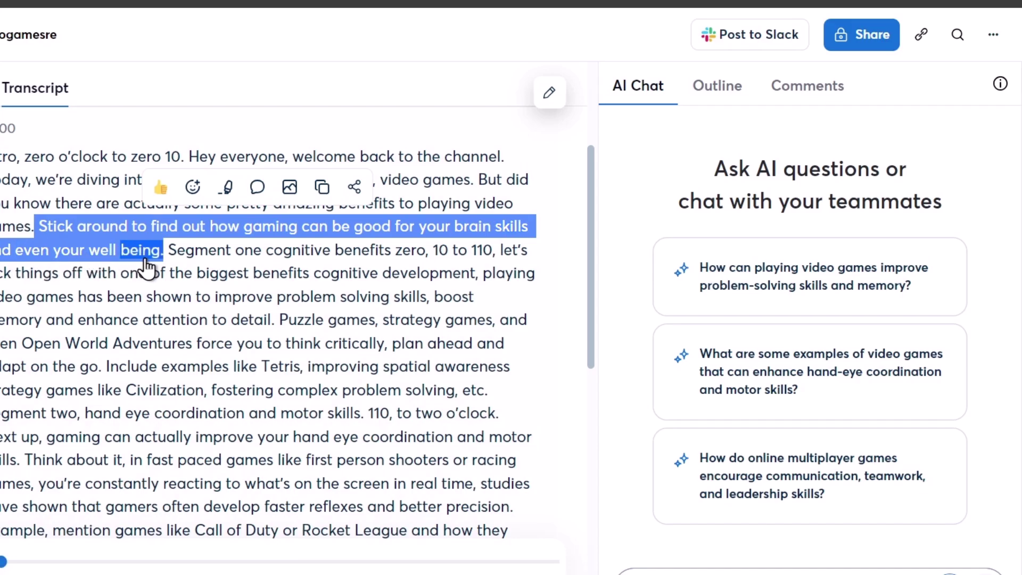
click(203, 258)
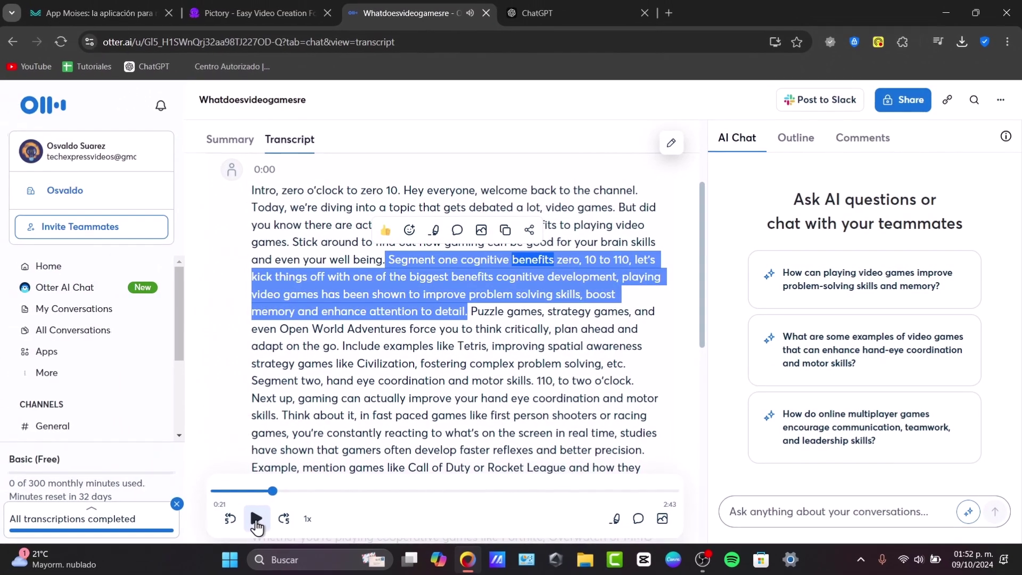
click(257, 517)
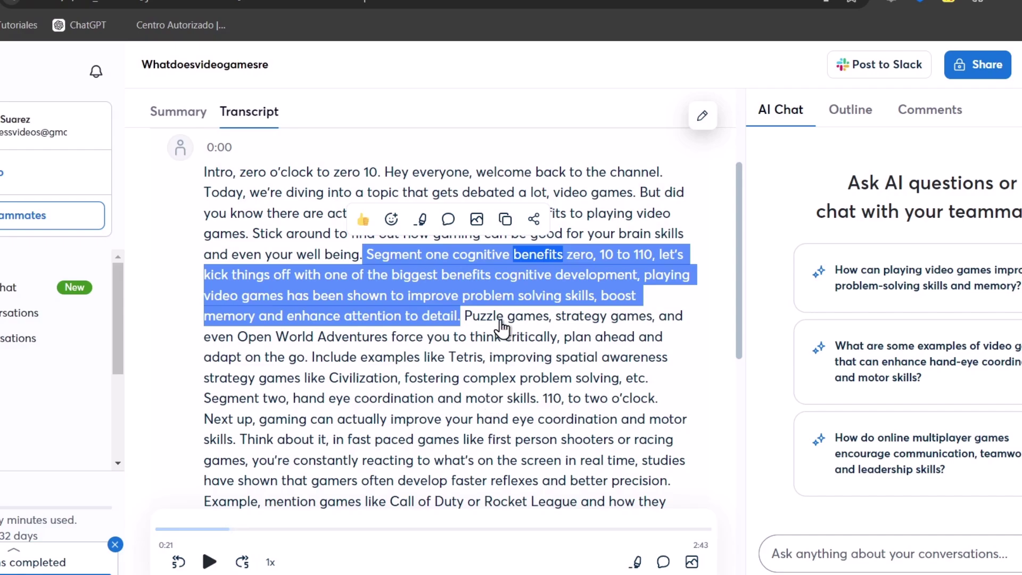
click(457, 470)
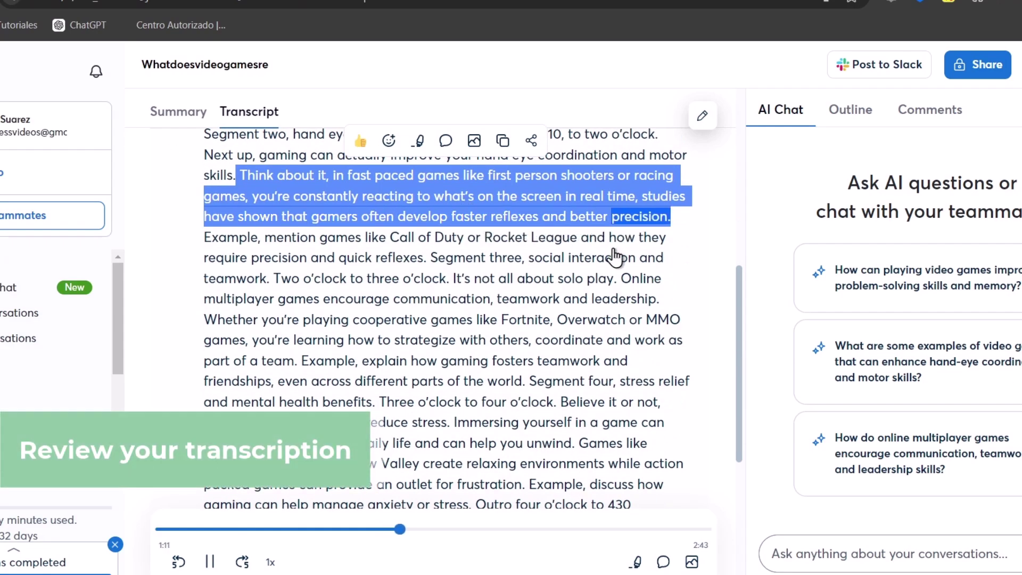
click(498, 404)
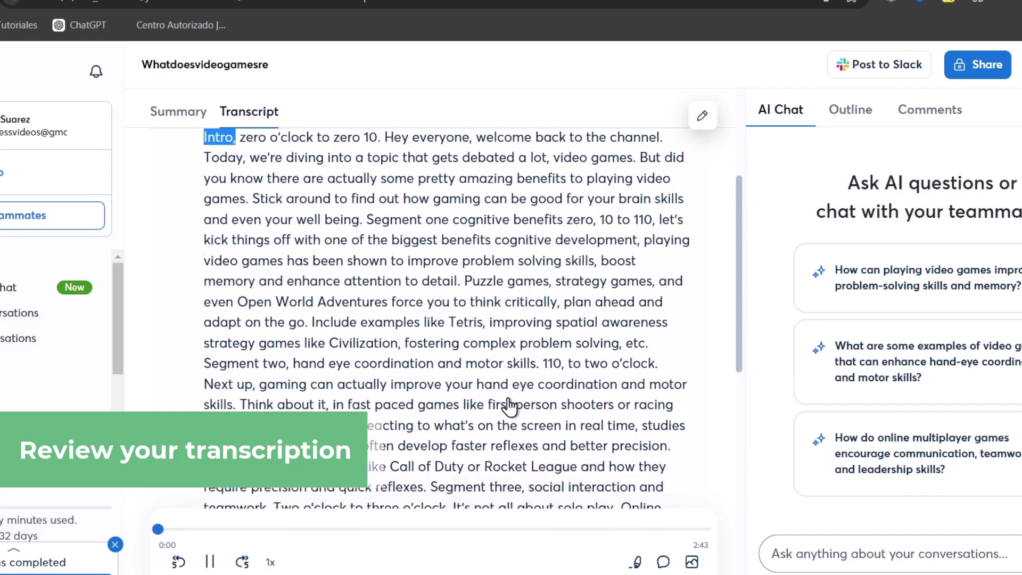
click(209, 561)
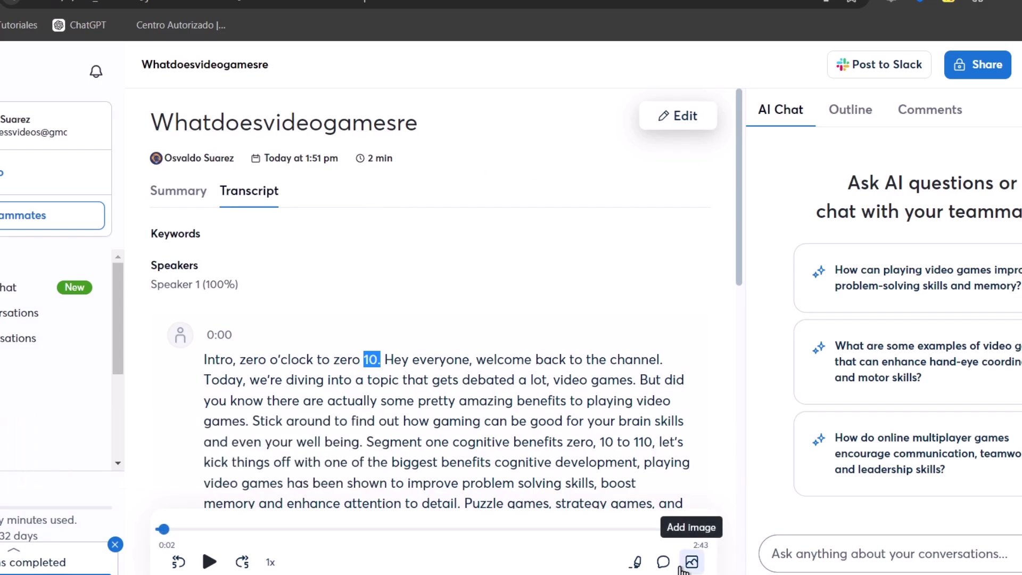
scroll(497, 254, down, 10)
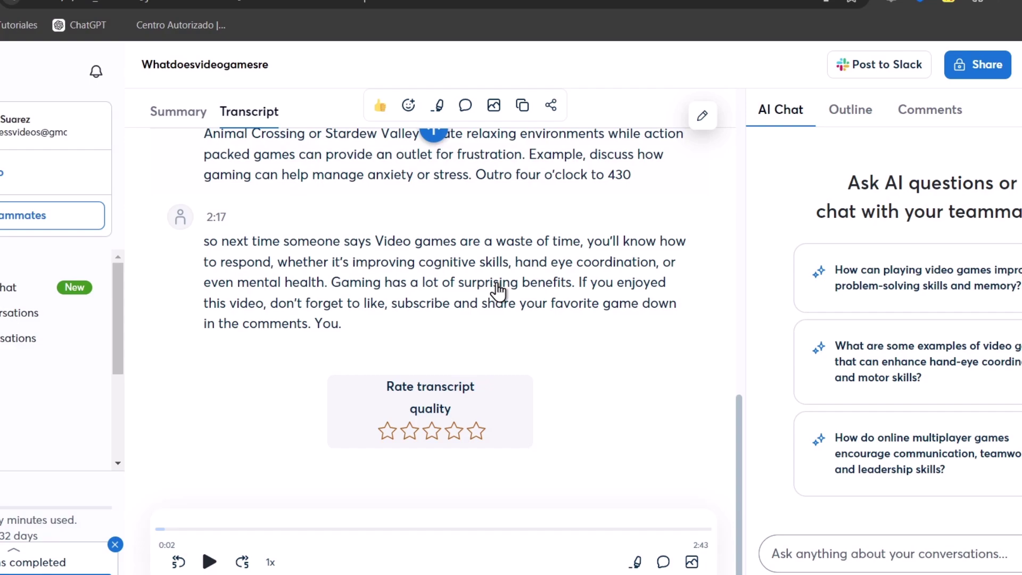
- On the Summary, add the action item 'Use this script' and check it off
click(179, 111)
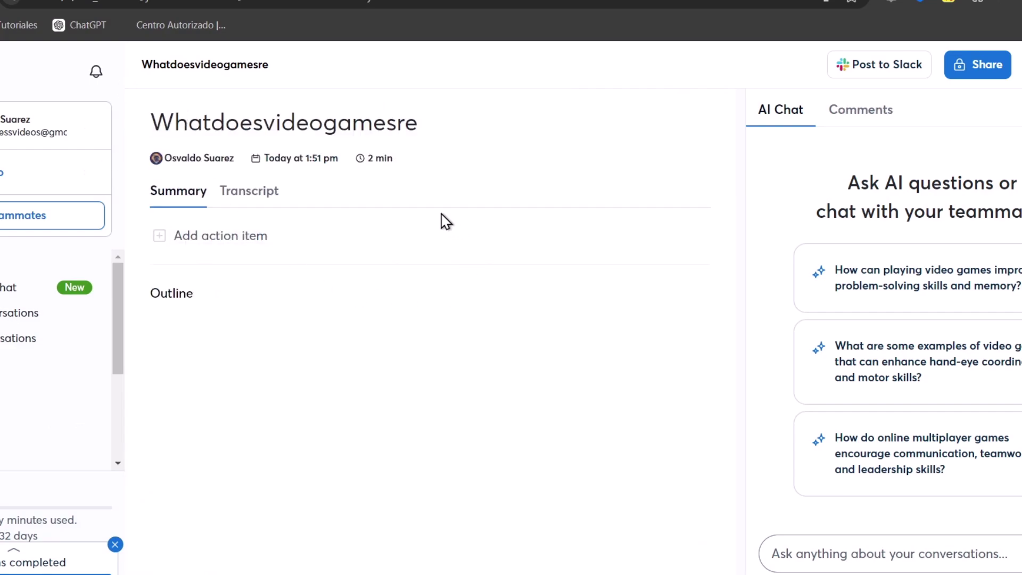
click(358, 240)
text(Use this)
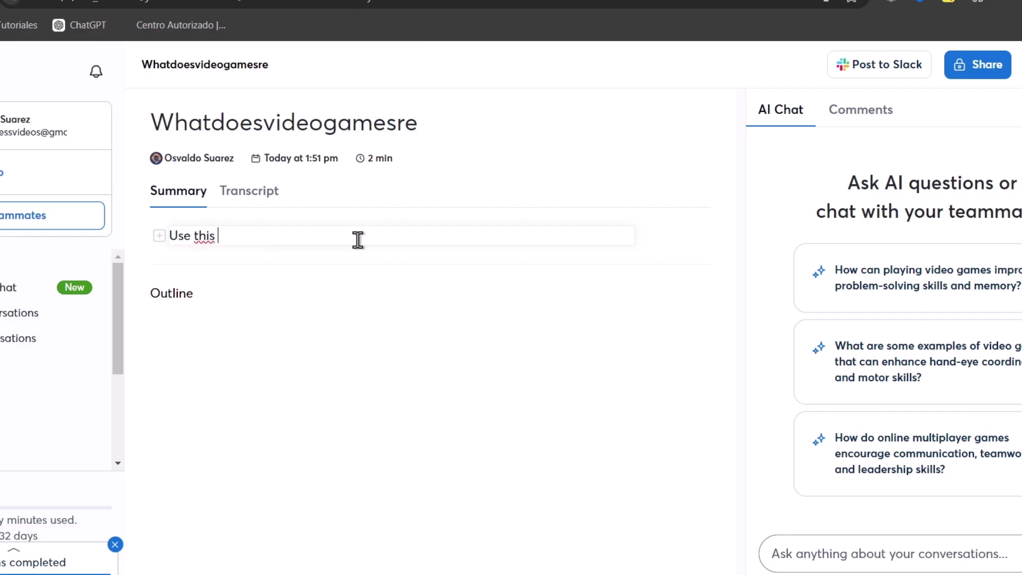
text( script)
key(Return)
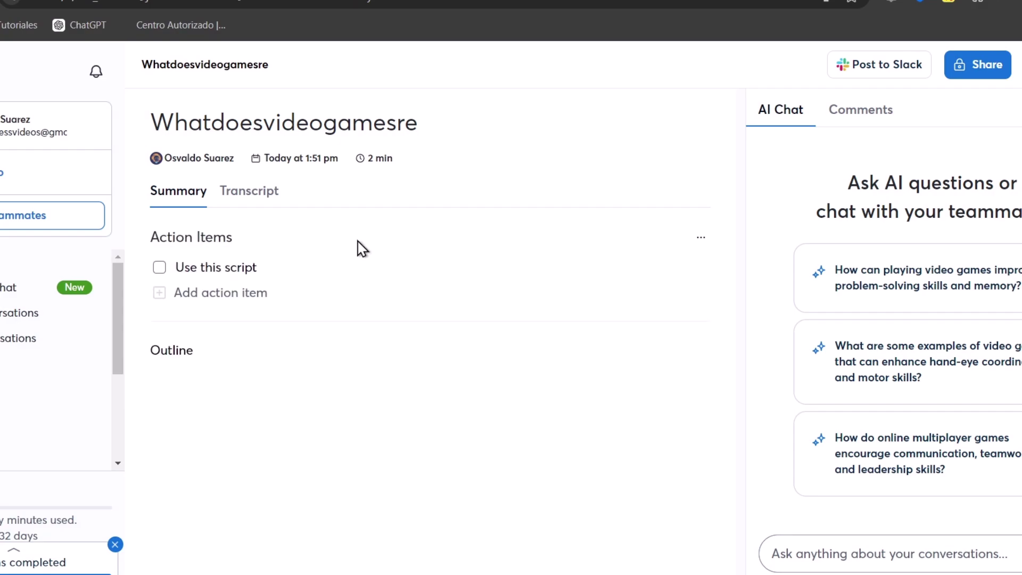
click(160, 267)
- Dismiss the action items tour popup and return the side panel to AI chat
click(886, 114)
click(806, 159)
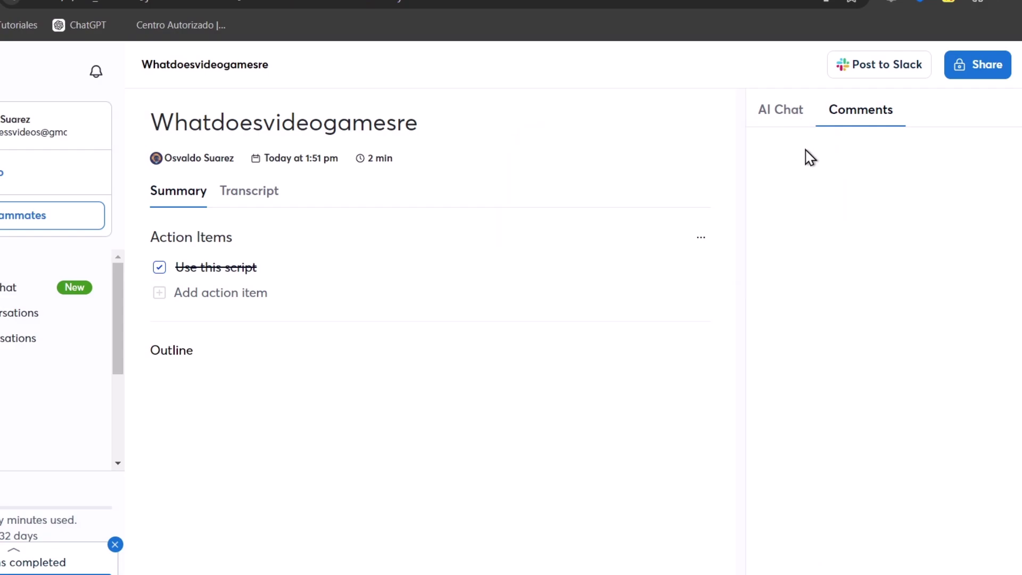
click(785, 113)
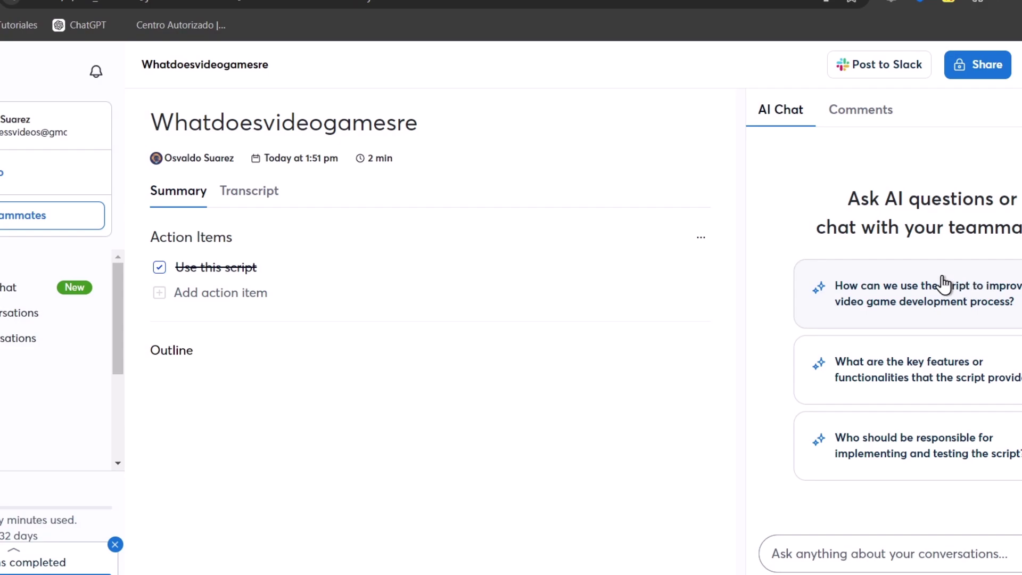
- Show the full transcript and open its export options with txt as the format
click(255, 195)
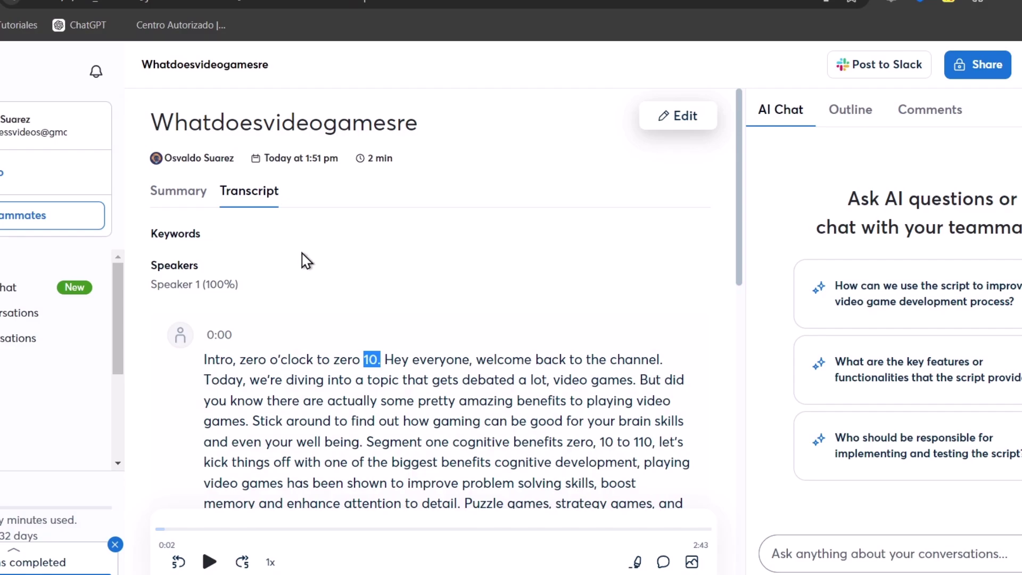
scroll(684, 352, down, 5)
scroll(684, 350, up, 5)
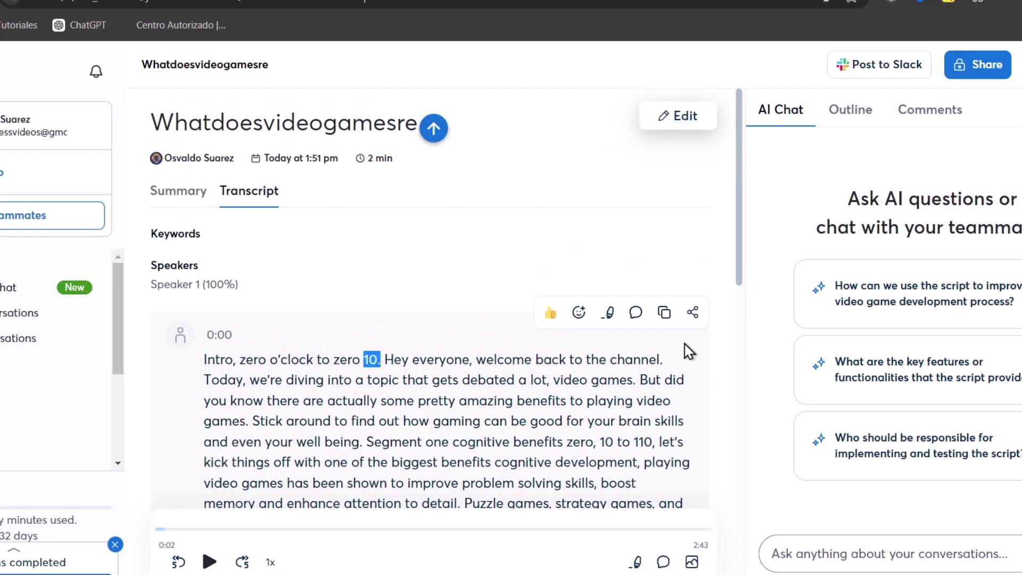
click(1017, 65)
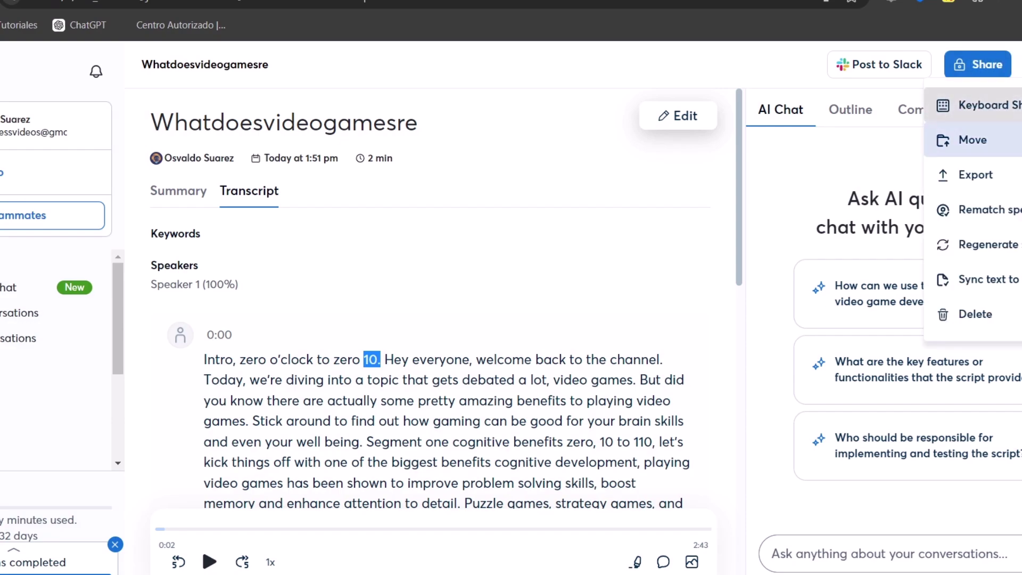
click(1005, 176)
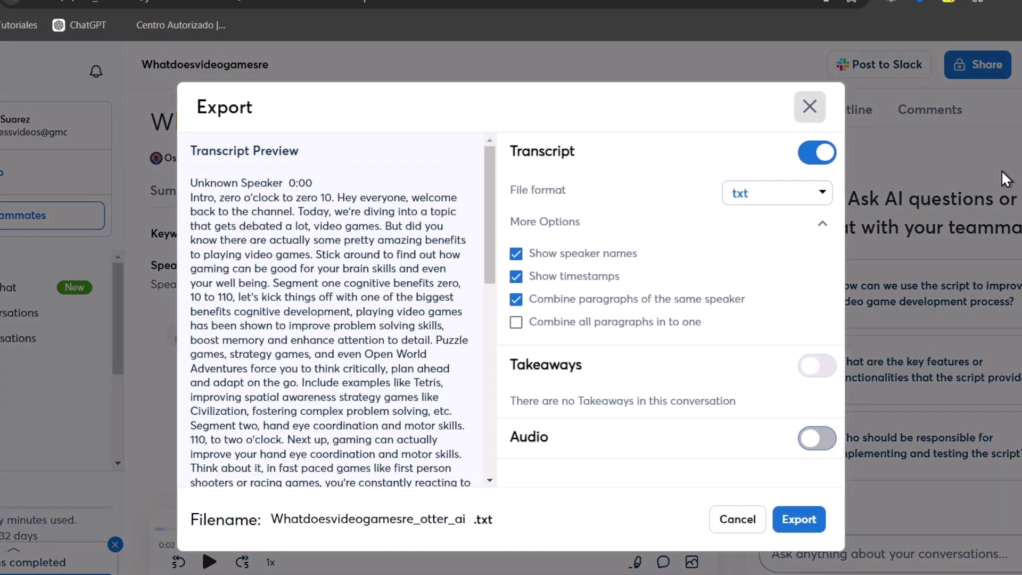
scroll(226, 253, down, 10)
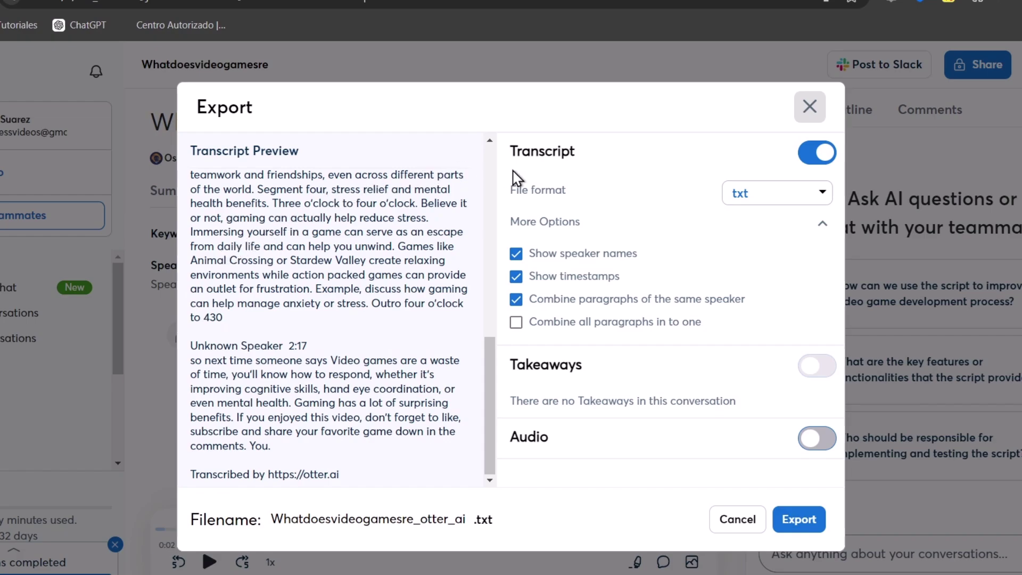
click(730, 196)
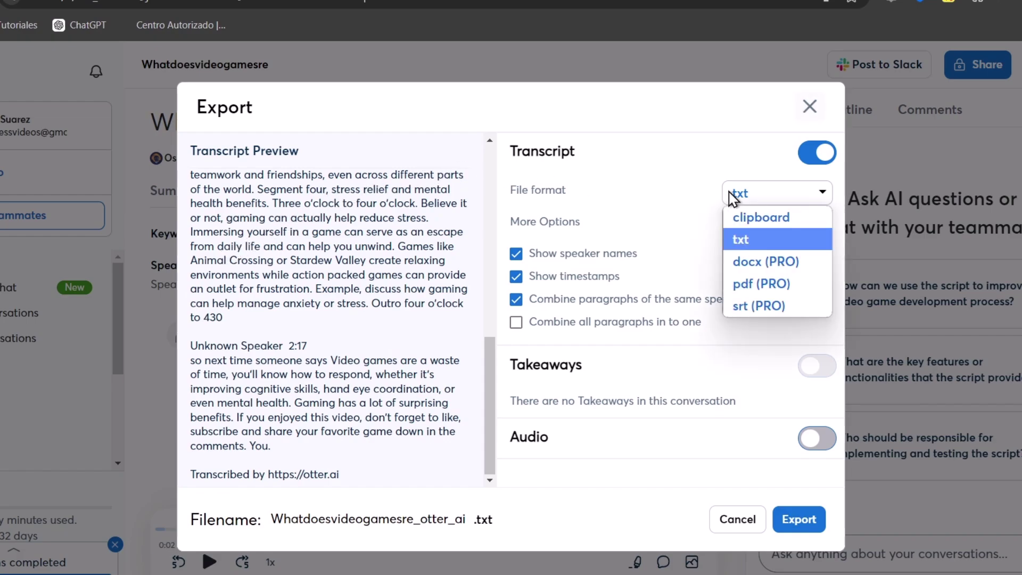
click(752, 250)
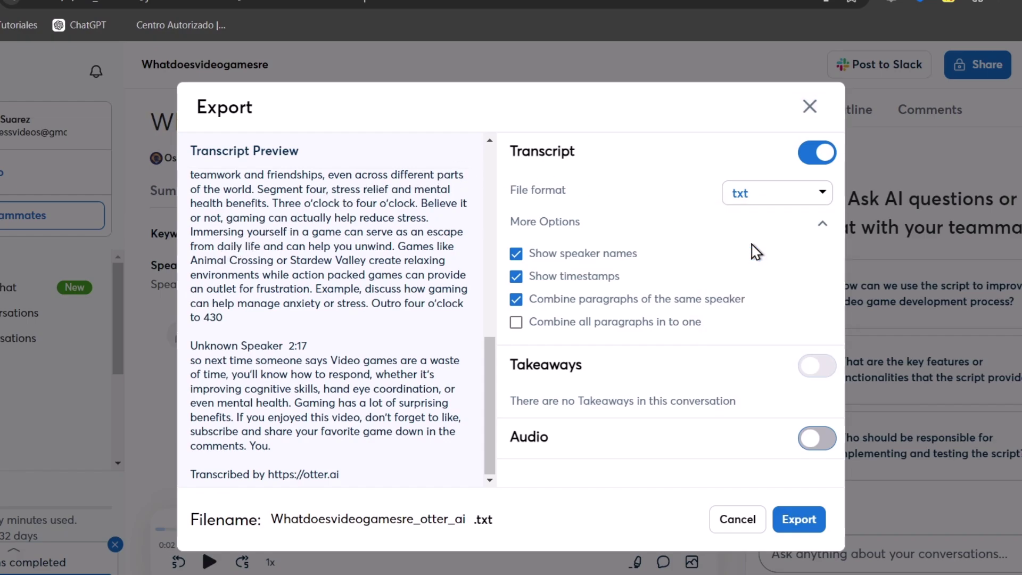
- Keep txt, keep separate speaker paragraphs, and leave audio out of the export
scroll(234, 239, up, 20)
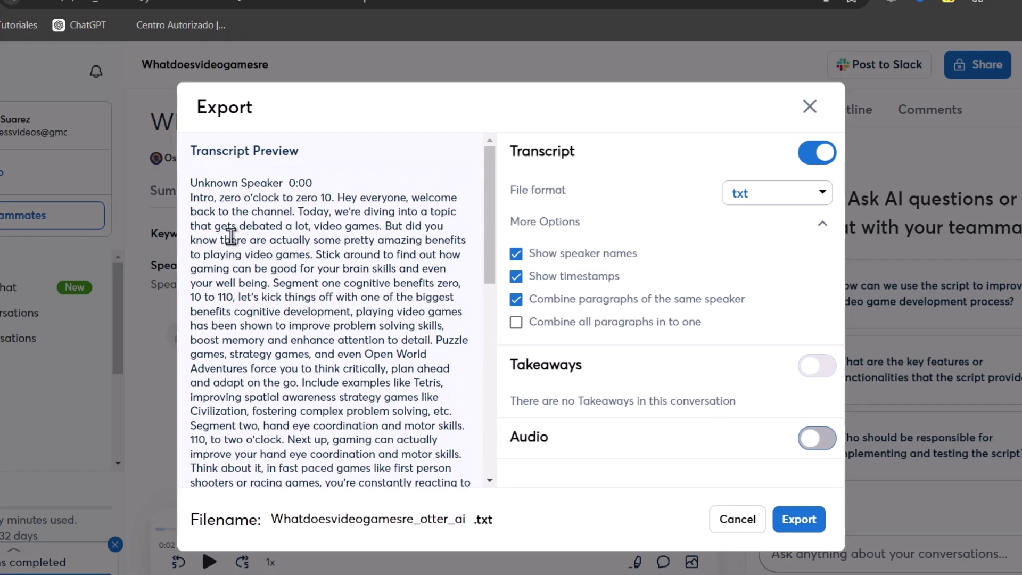
scroll(219, 207, down, 20)
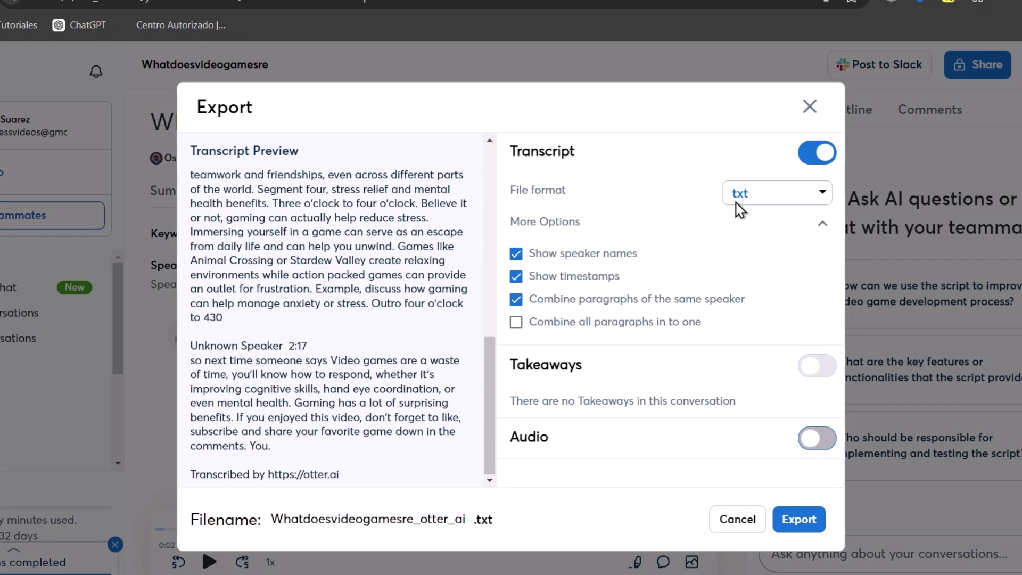
click(740, 204)
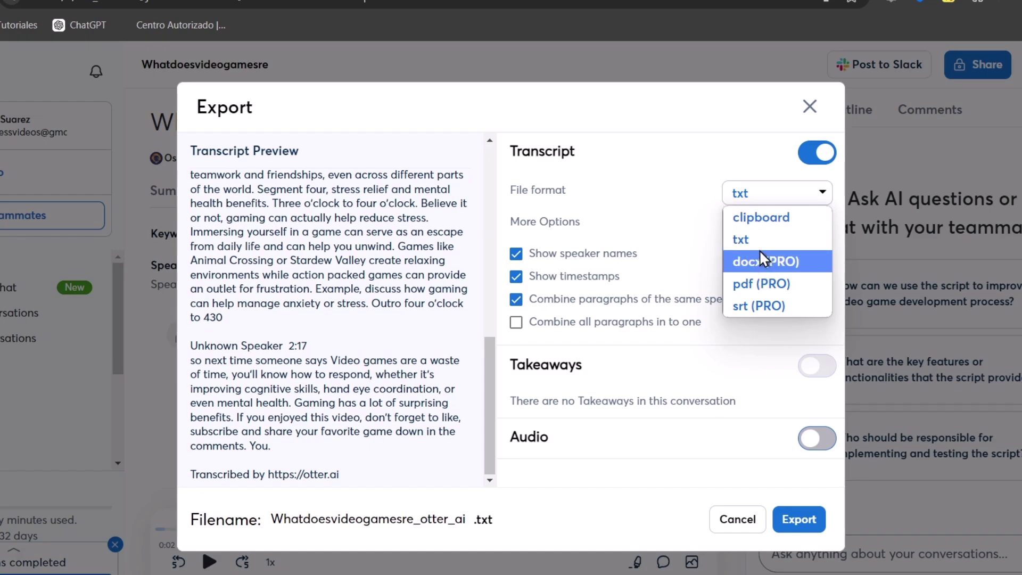
click(738, 242)
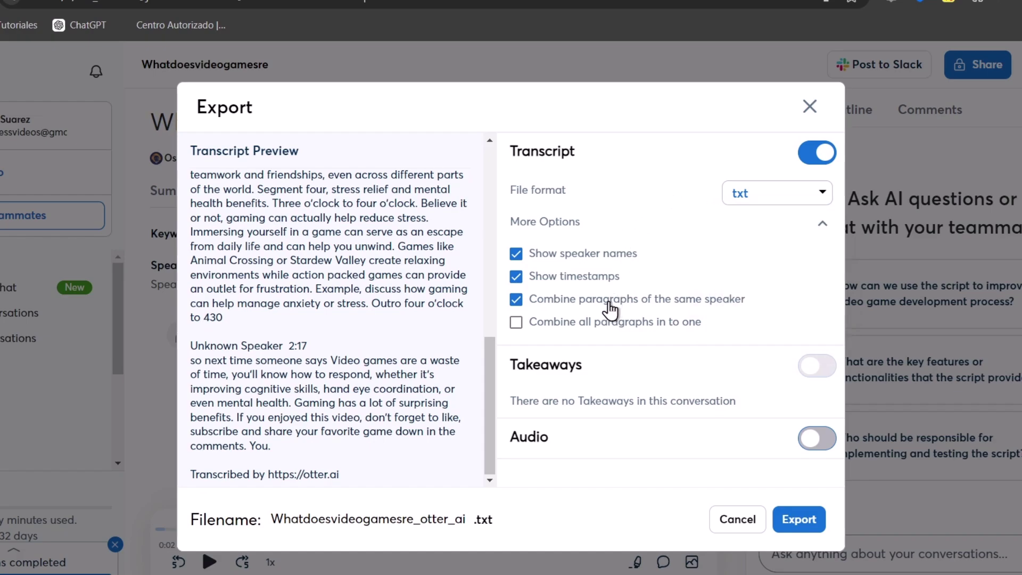
click(665, 332)
click(604, 261)
click(672, 323)
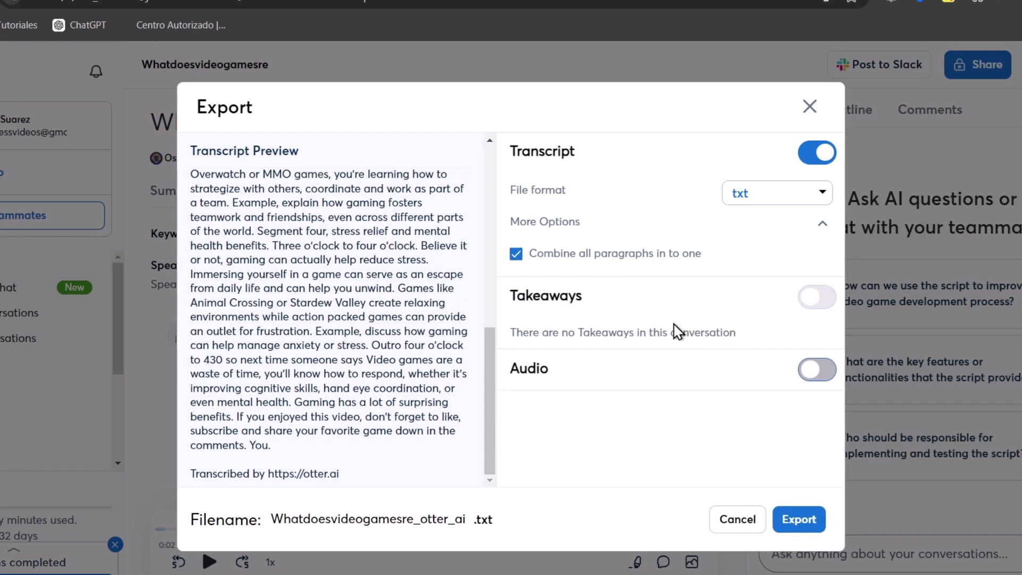
click(585, 264)
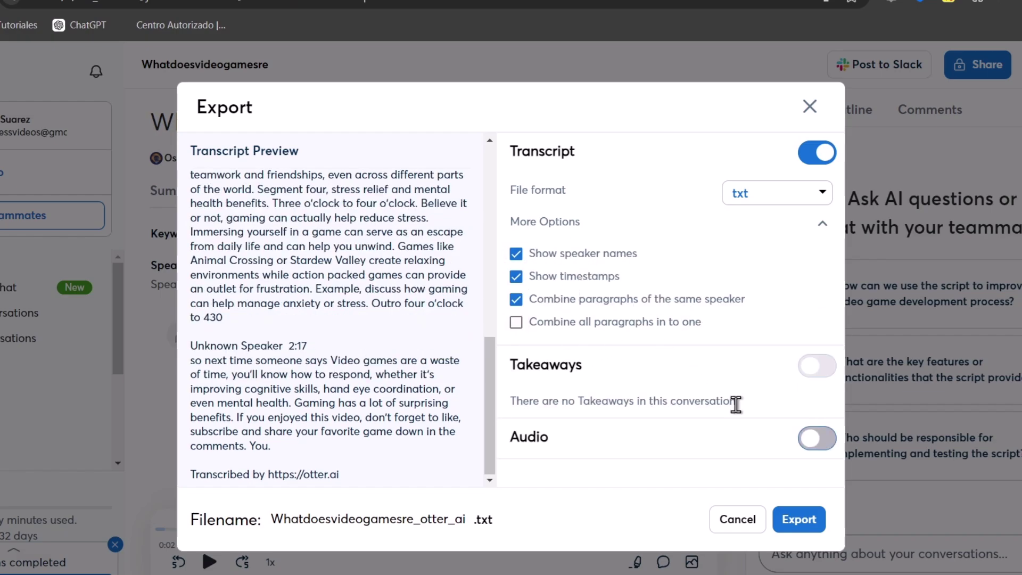
click(812, 438)
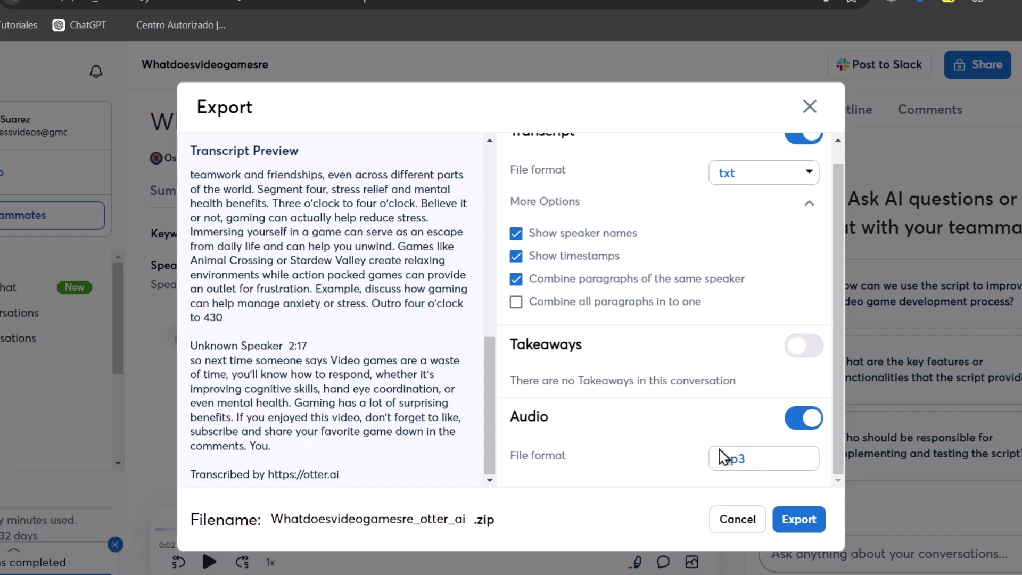
click(811, 419)
- Export the transcript, dismiss the ChatGPT prompt, and show the txt file in Descargas
click(801, 519)
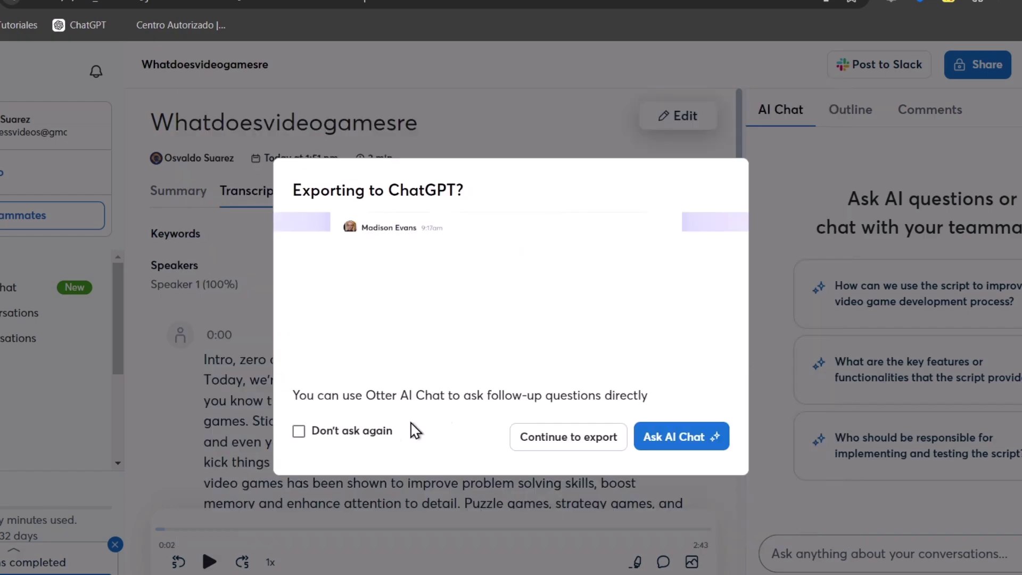
click(299, 430)
click(612, 442)
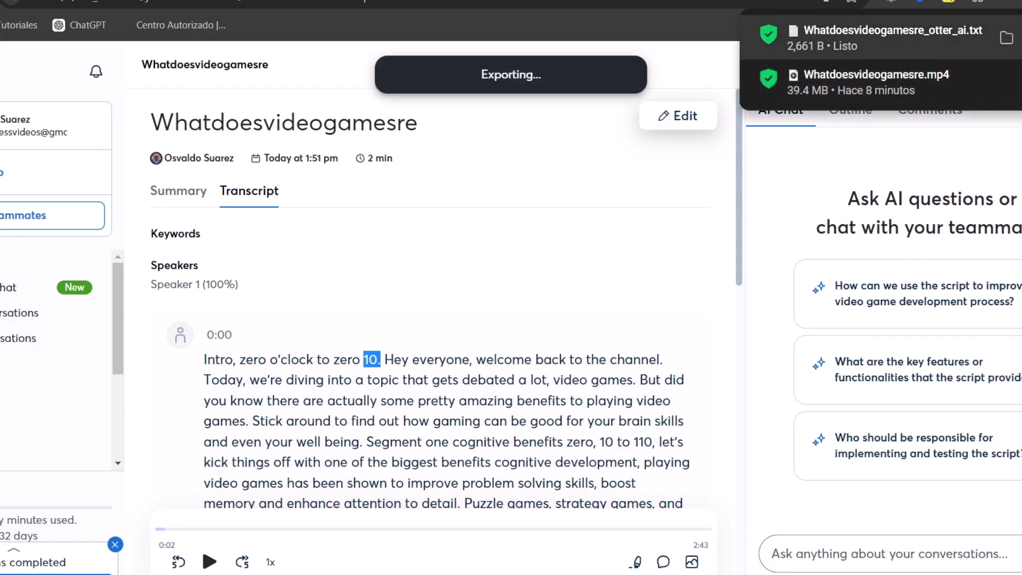
click(1006, 38)
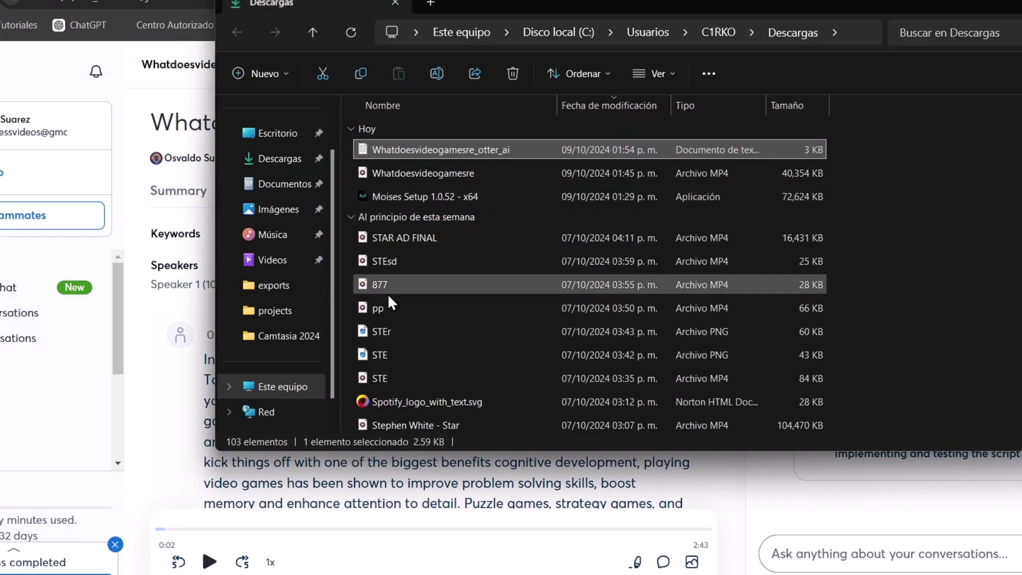
- Open the Whatdoesvideogamesre_otter_ai transcript in Notepad, select its text, and play the Whatdoesvideogamesre MP4 beside it
double_click(401, 151)
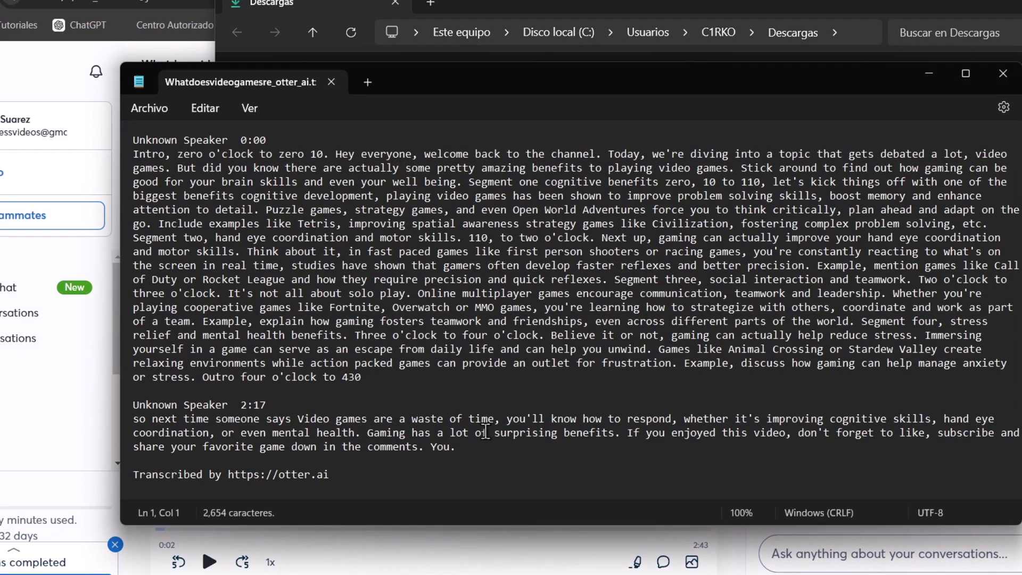
drag(354, 468, 215, 119)
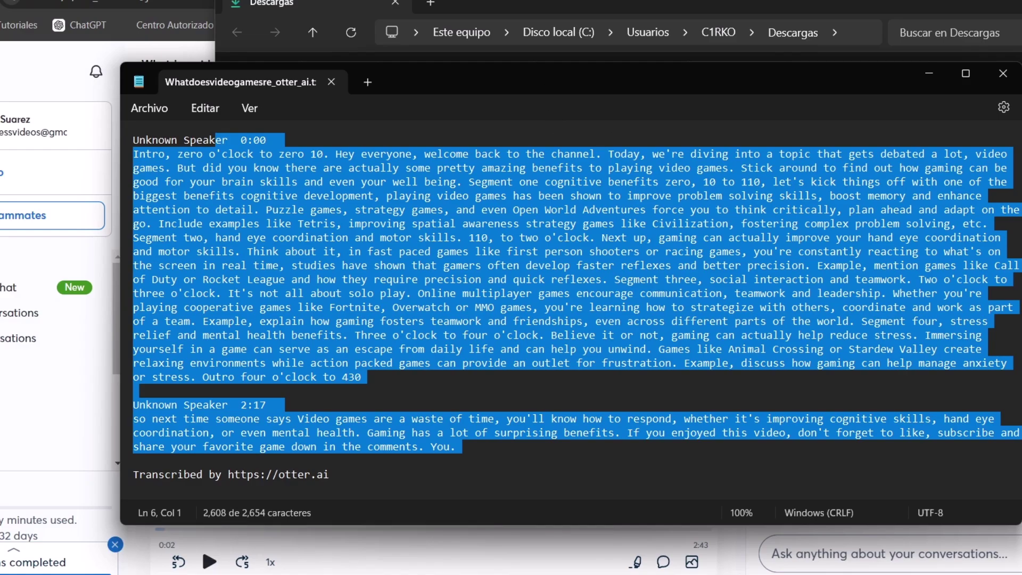
click(535, 53)
double_click(458, 173)
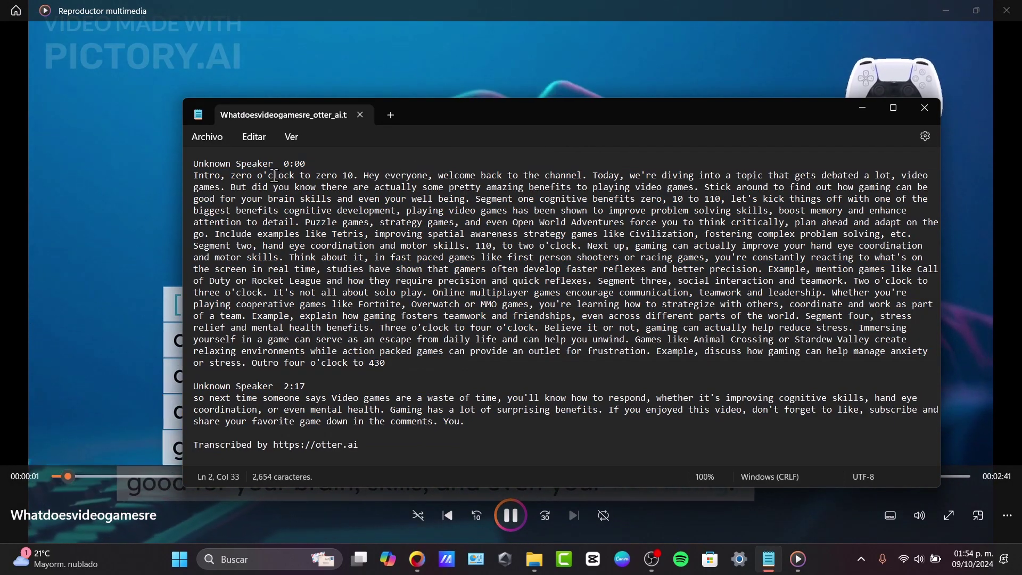
- Highlight the transcript's opening sentence and pause the video at 0:09 to compare the intro
drag(273, 175, 898, 177)
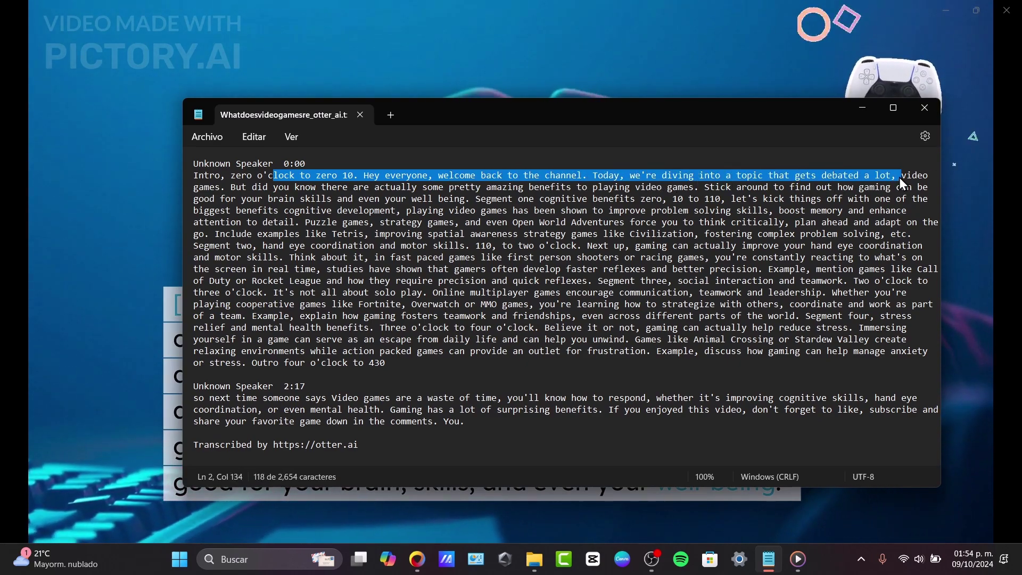
click(663, 512)
click(510, 515)
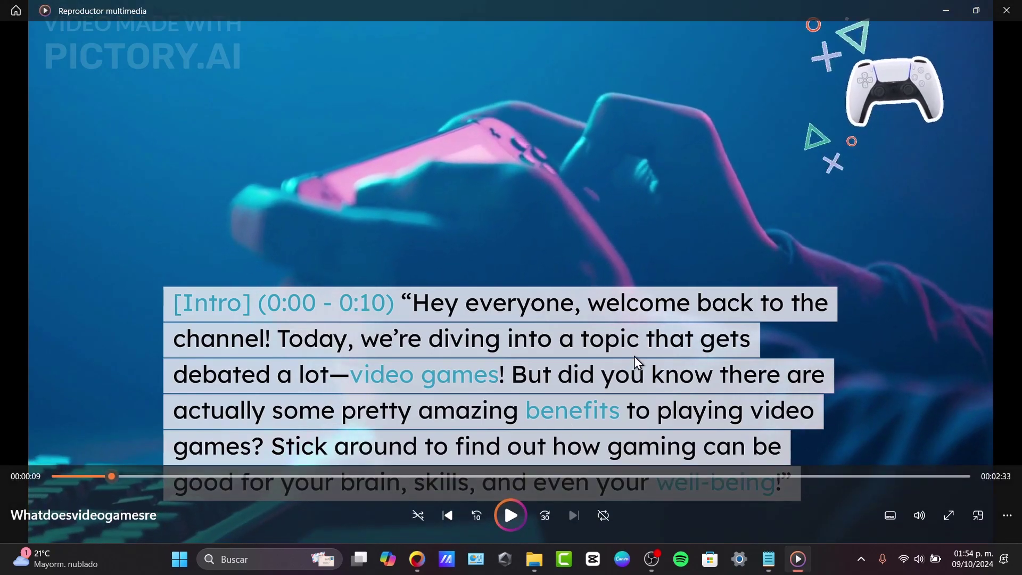
click(768, 559)
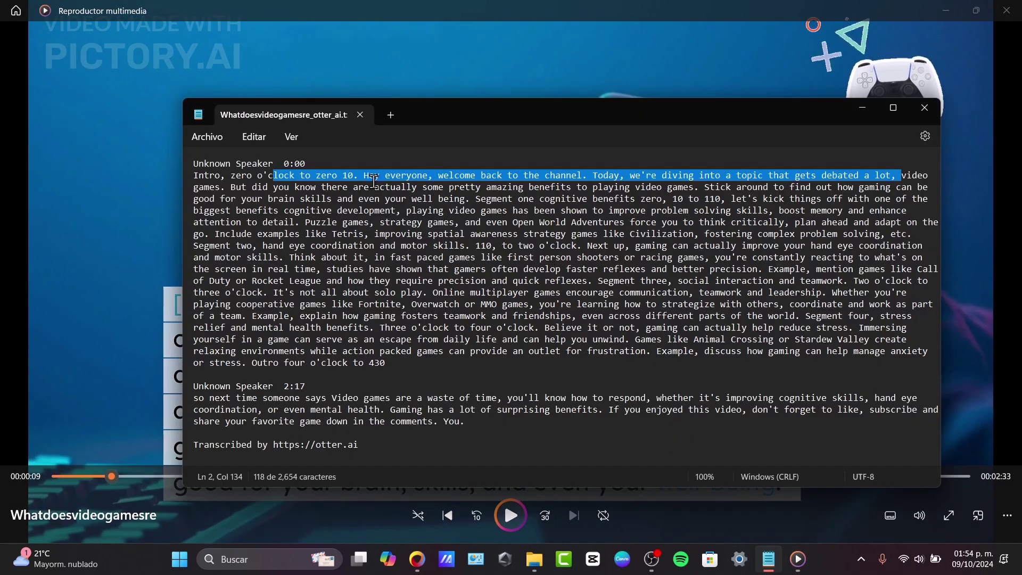